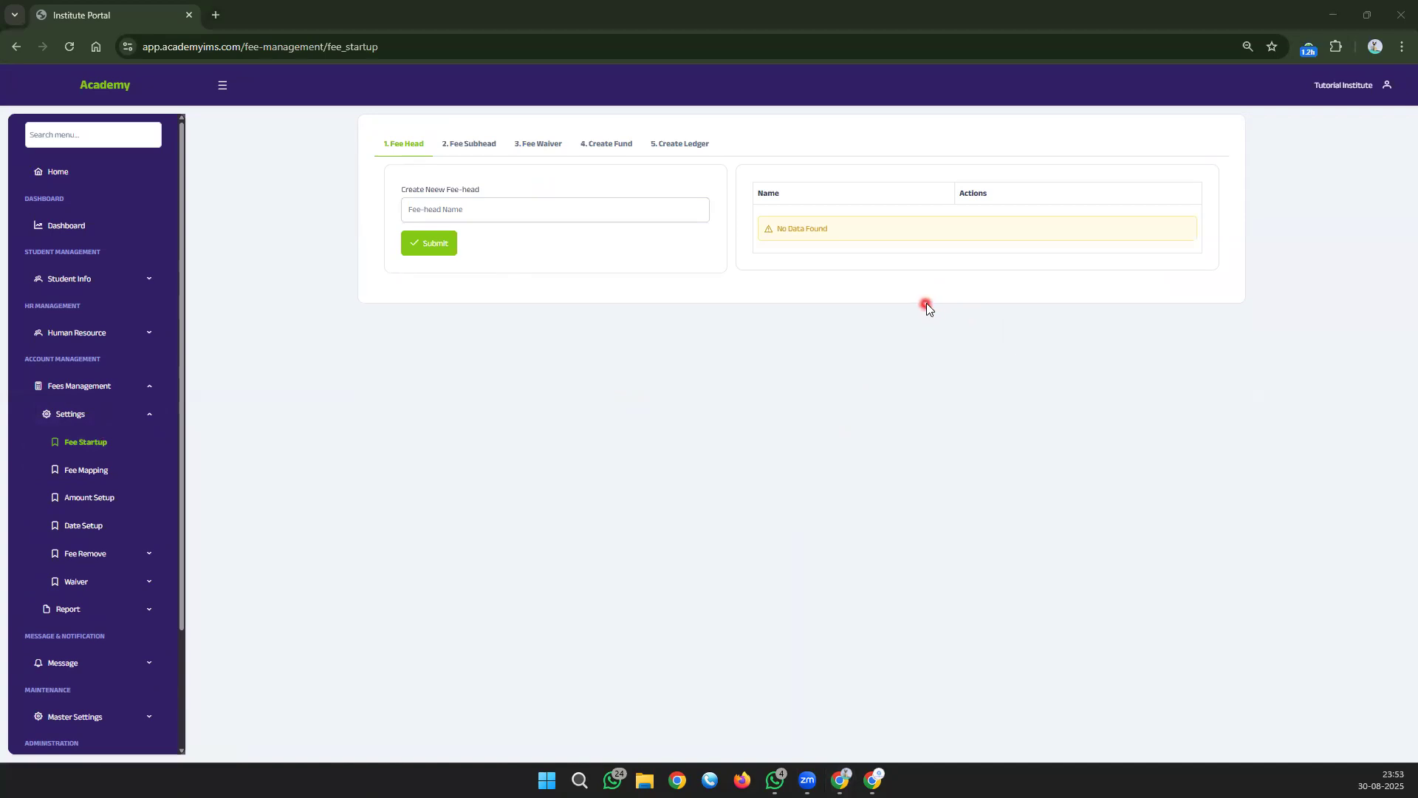
- Examine the Fee Head, Fee Subhead, Fee Waiver, Create Fund and Create Ledger forms, including the available account categories
click(411, 147)
click(490, 156)
click(533, 148)
click(613, 143)
click(672, 144)
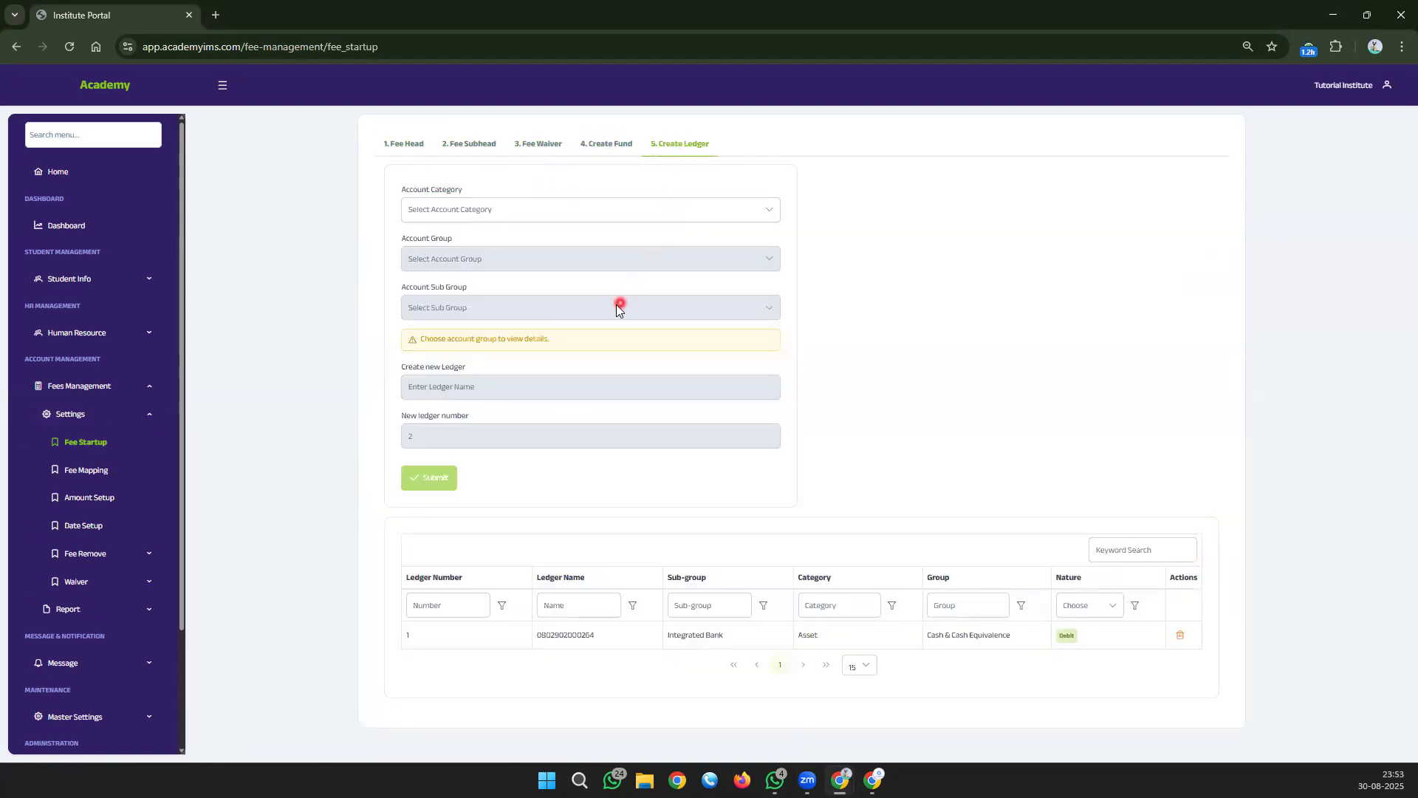
click(384, 150)
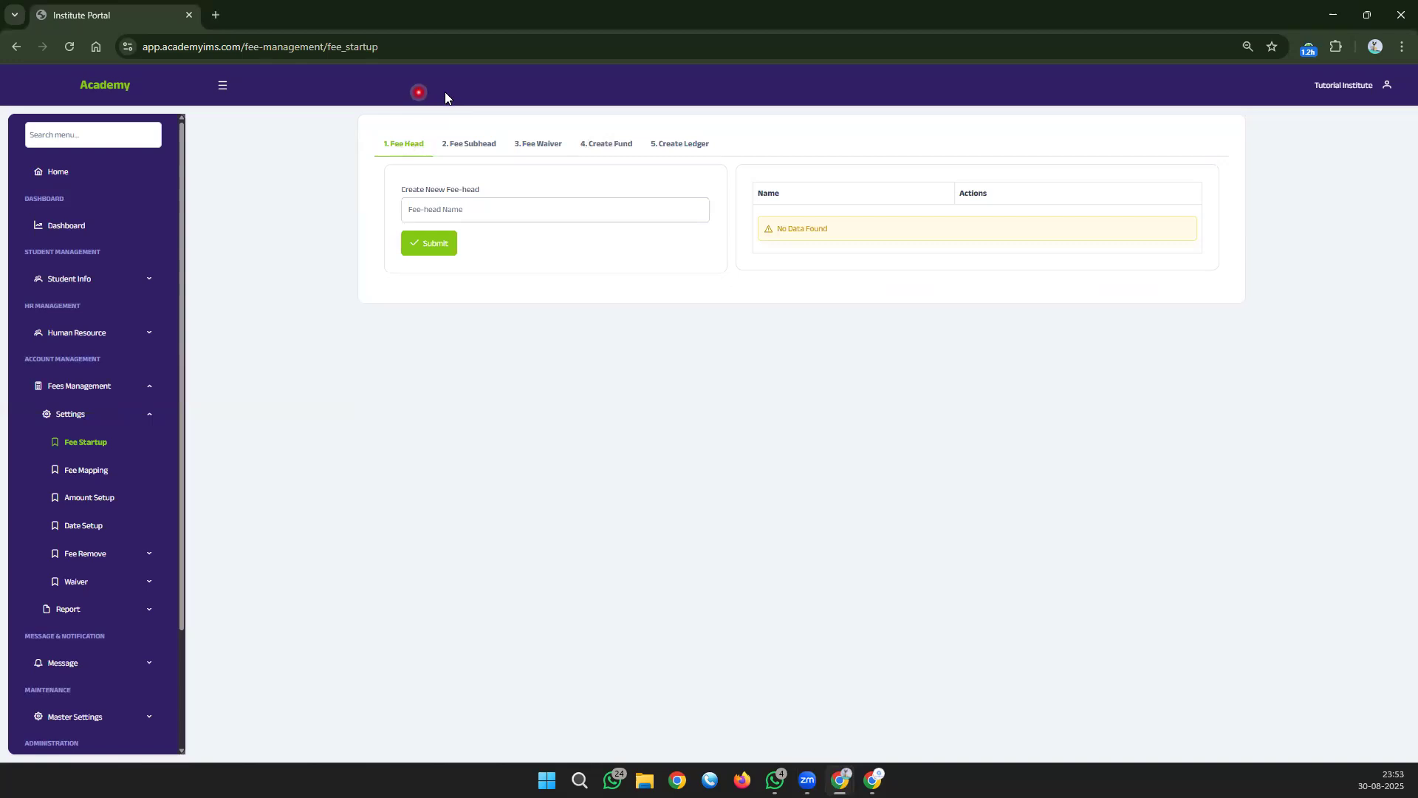
click(477, 143)
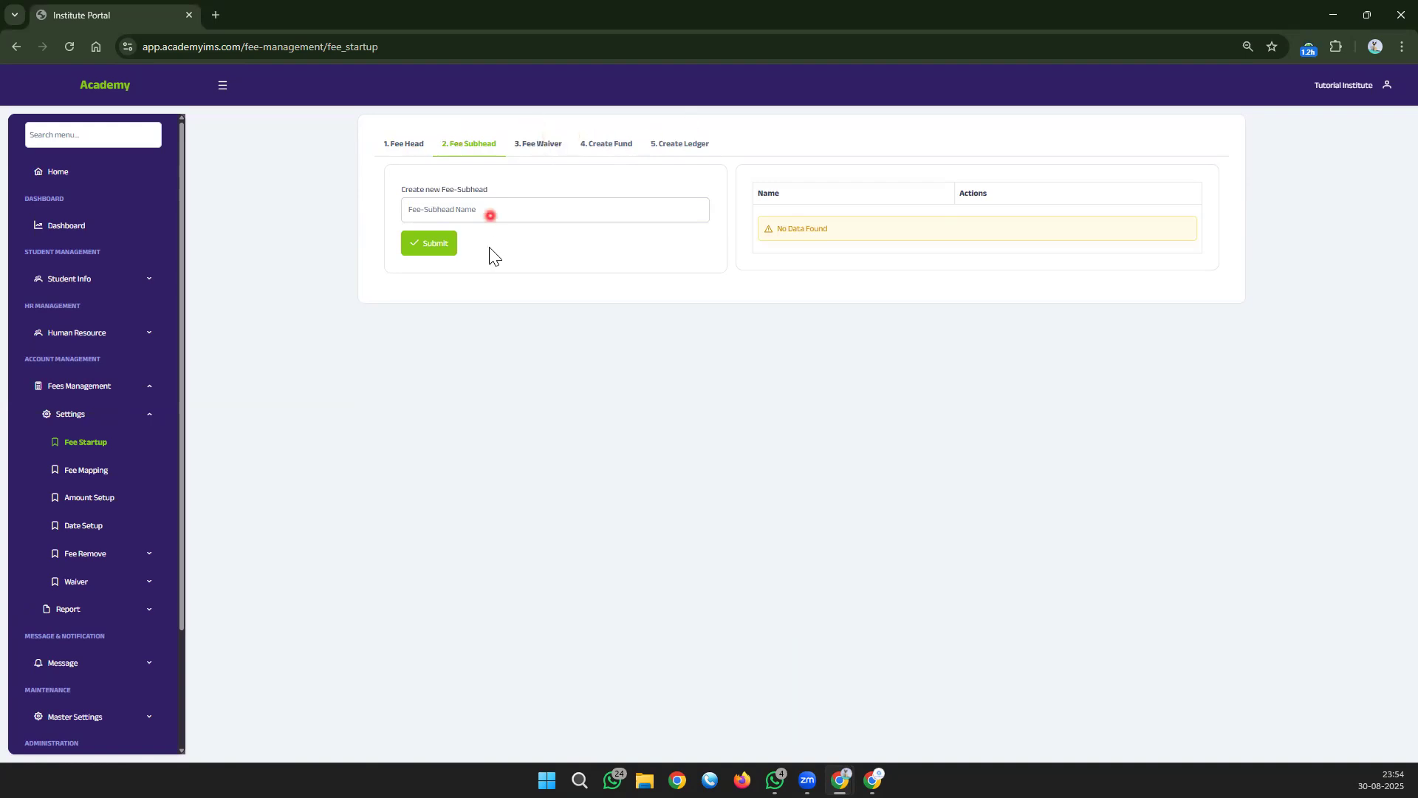
click(477, 209)
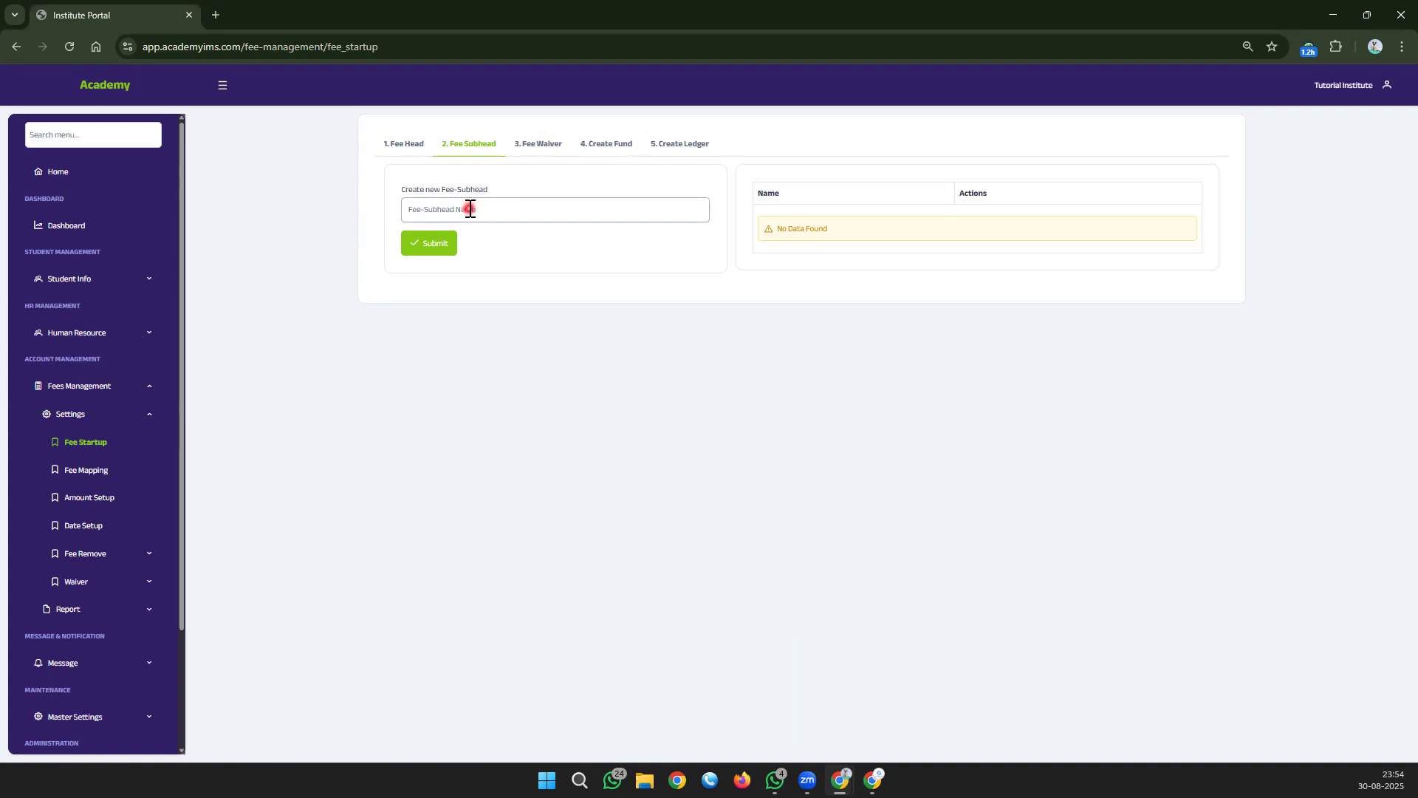
click(474, 209)
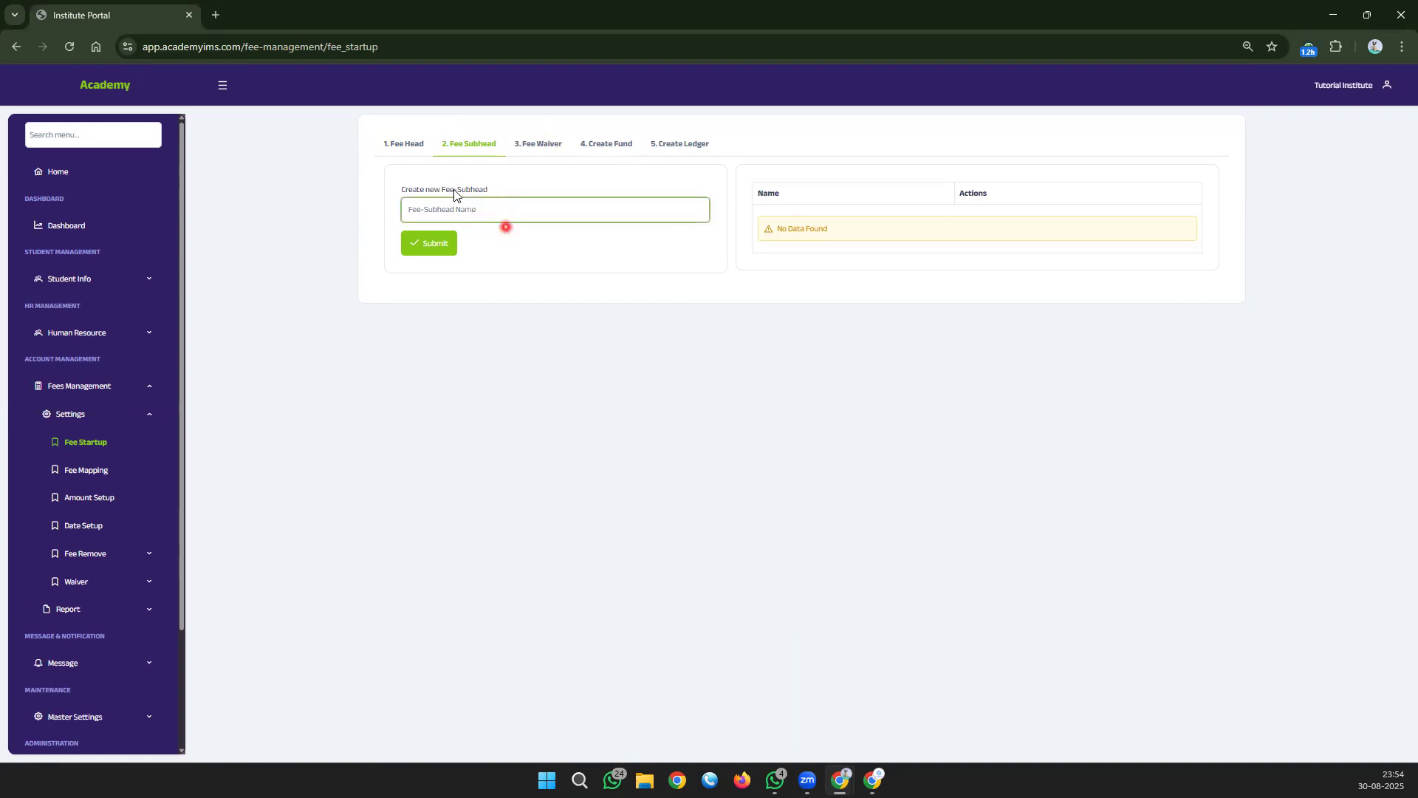
click(410, 145)
click(538, 144)
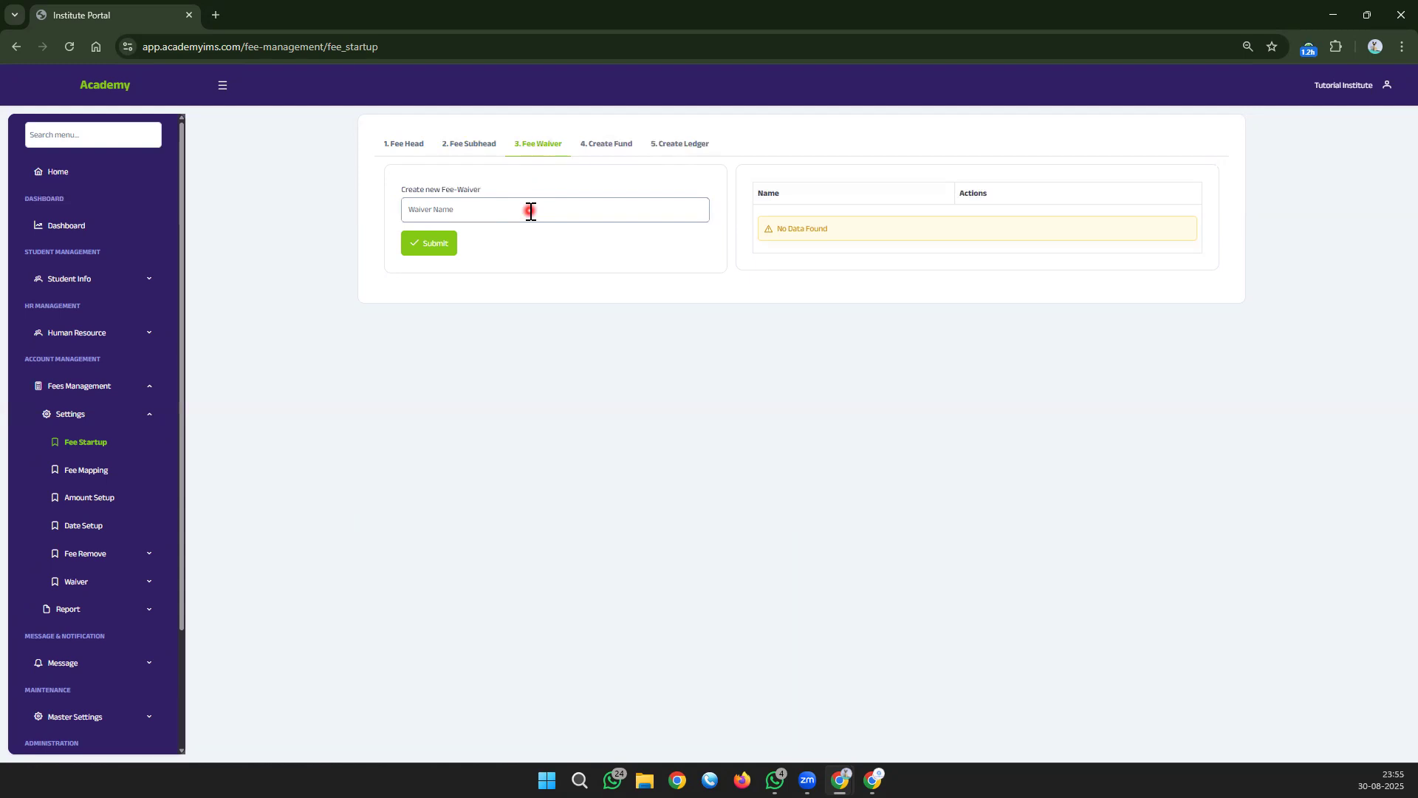
click(535, 208)
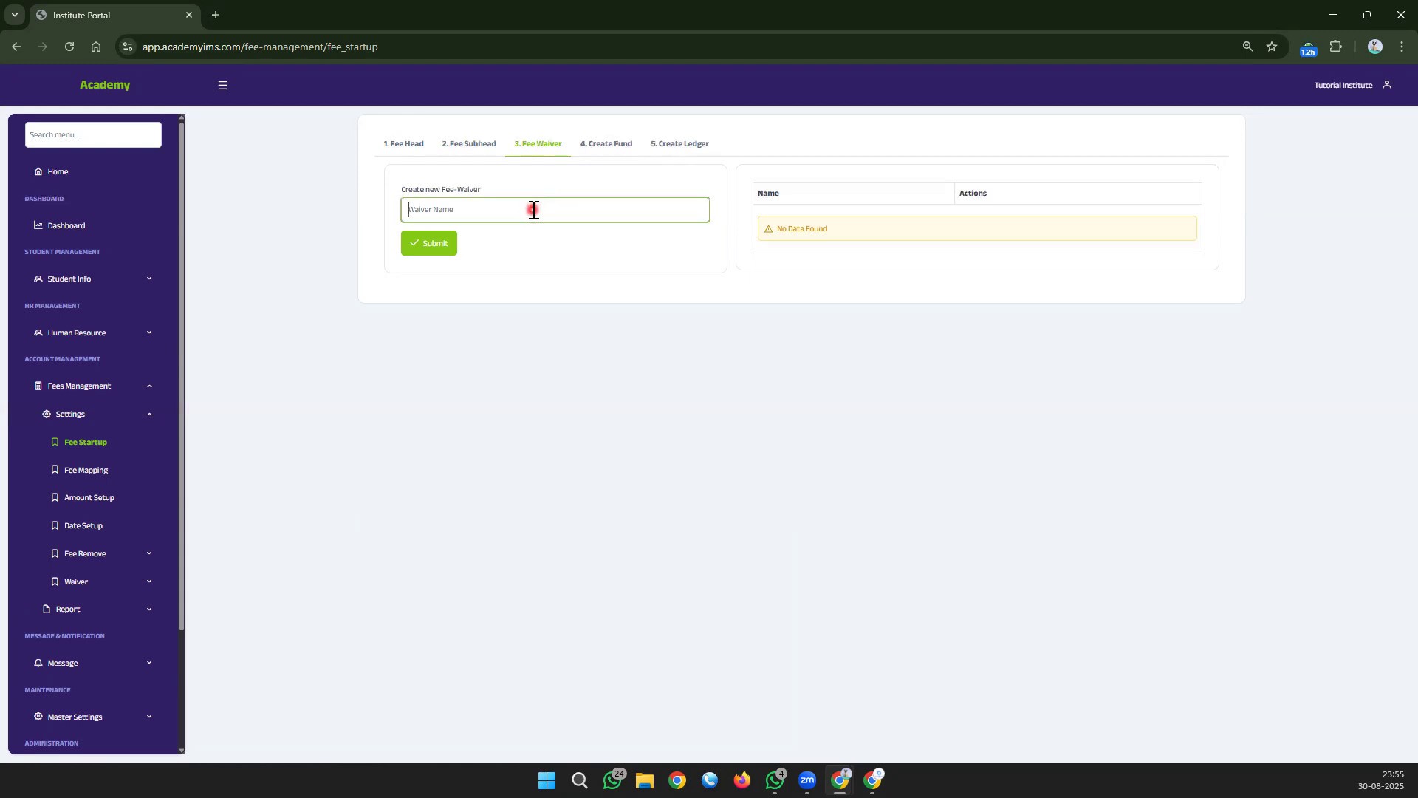
click(604, 145)
click(589, 212)
click(669, 145)
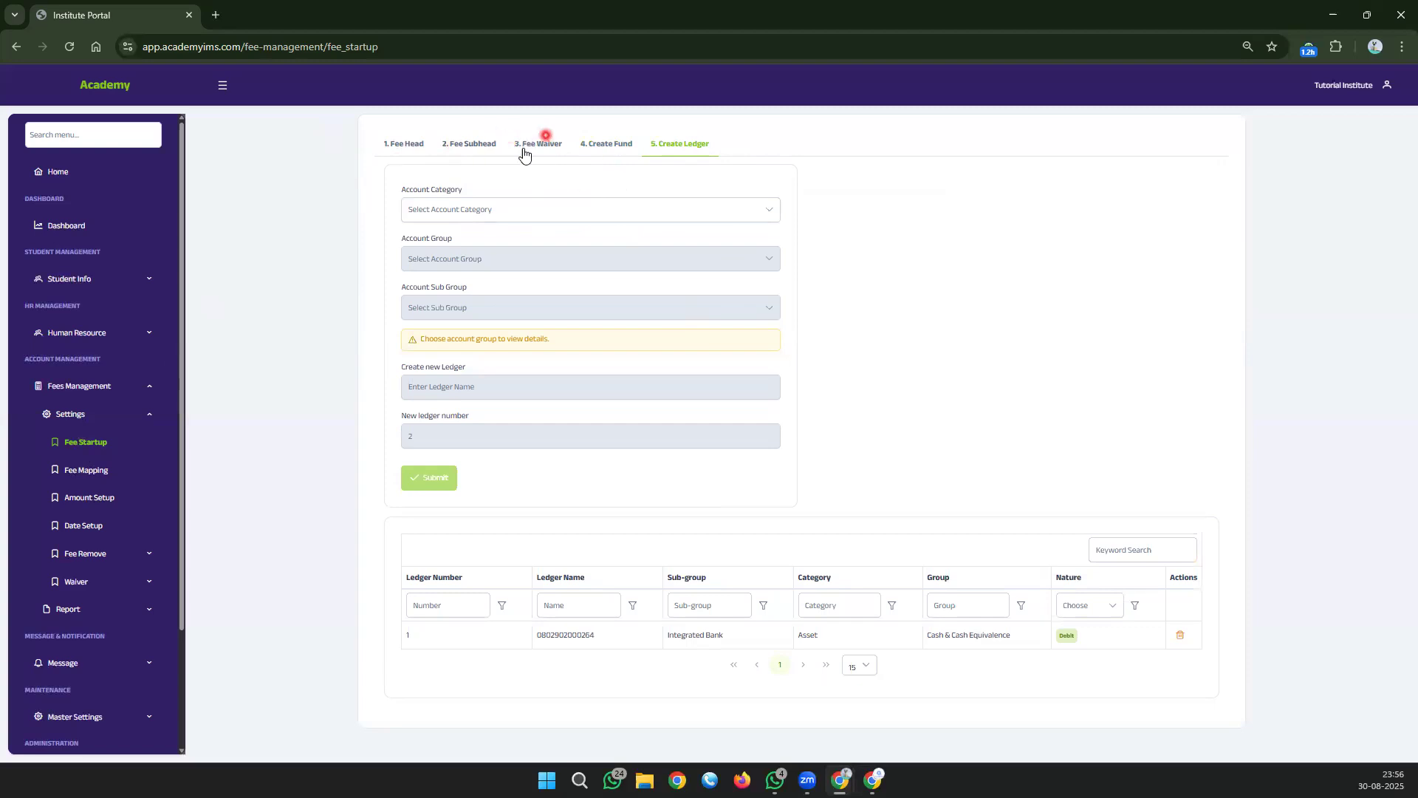
click(500, 214)
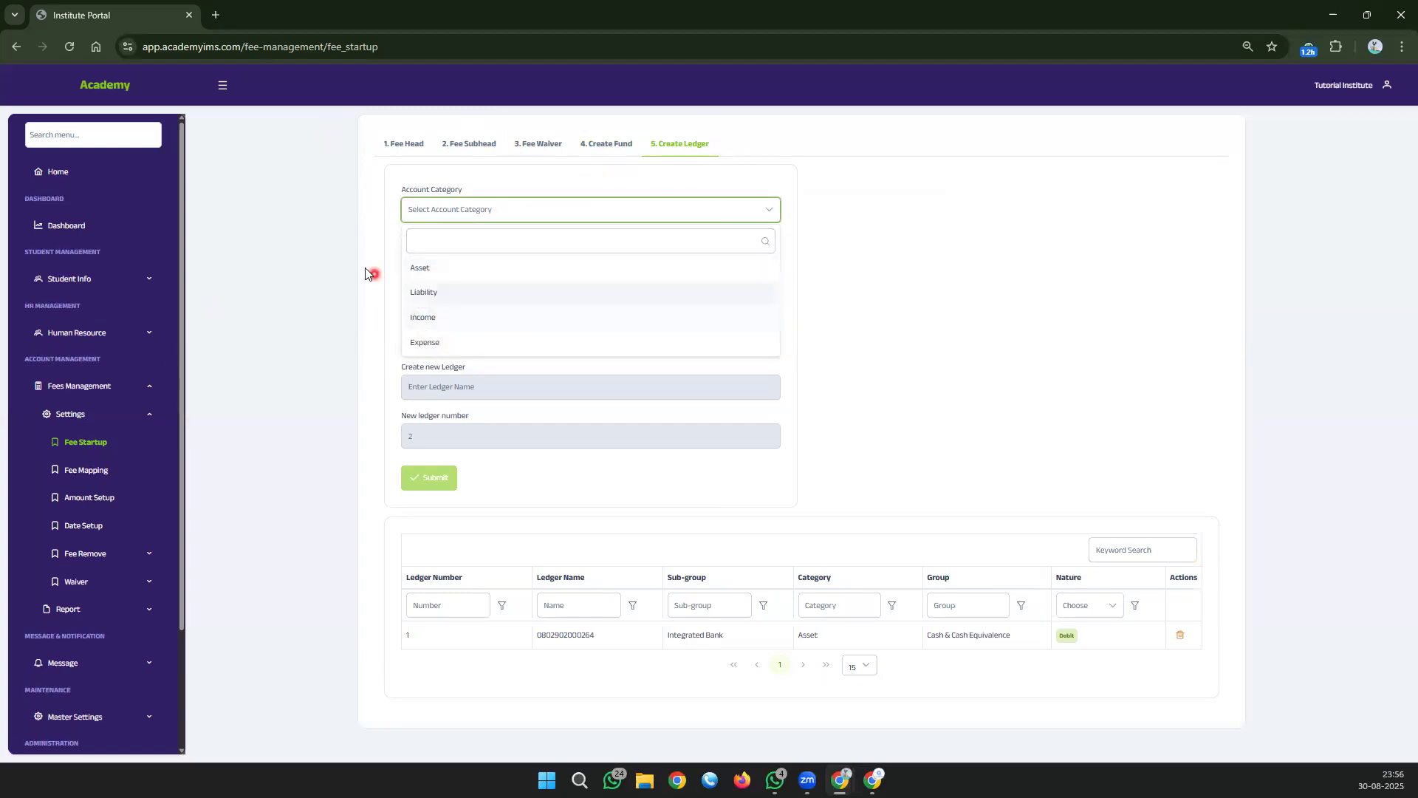
click(350, 251)
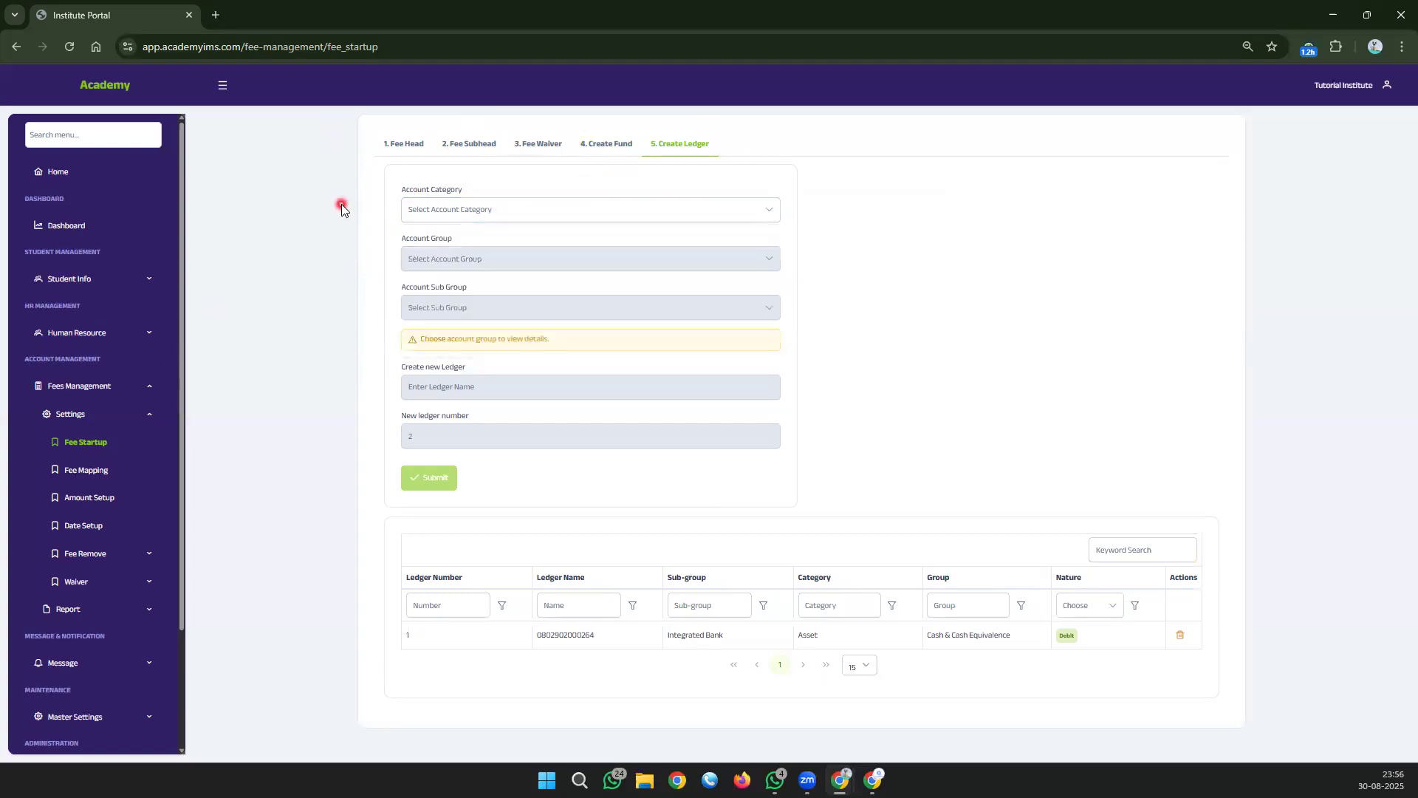
- Create a fee head named "Online Admission"
click(404, 147)
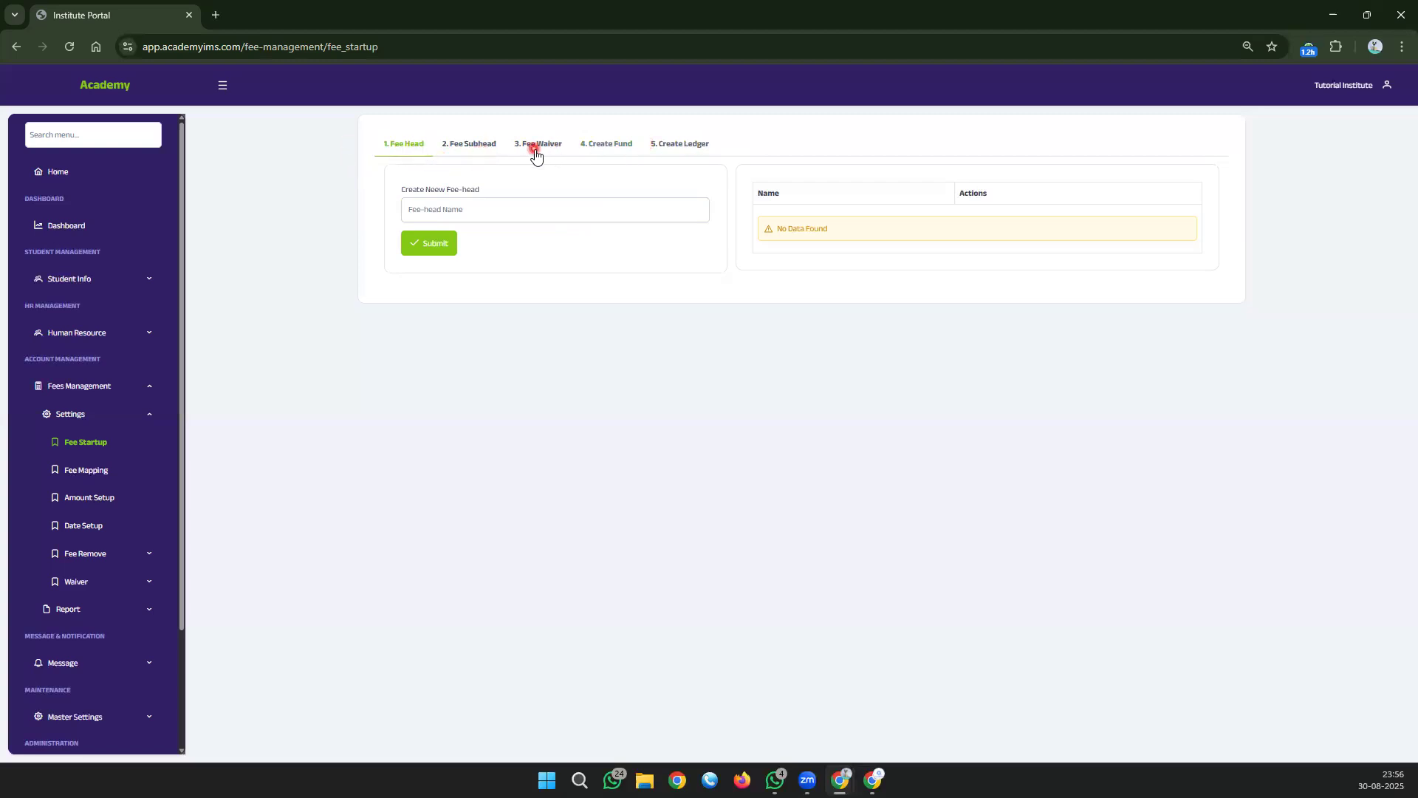
click(509, 209)
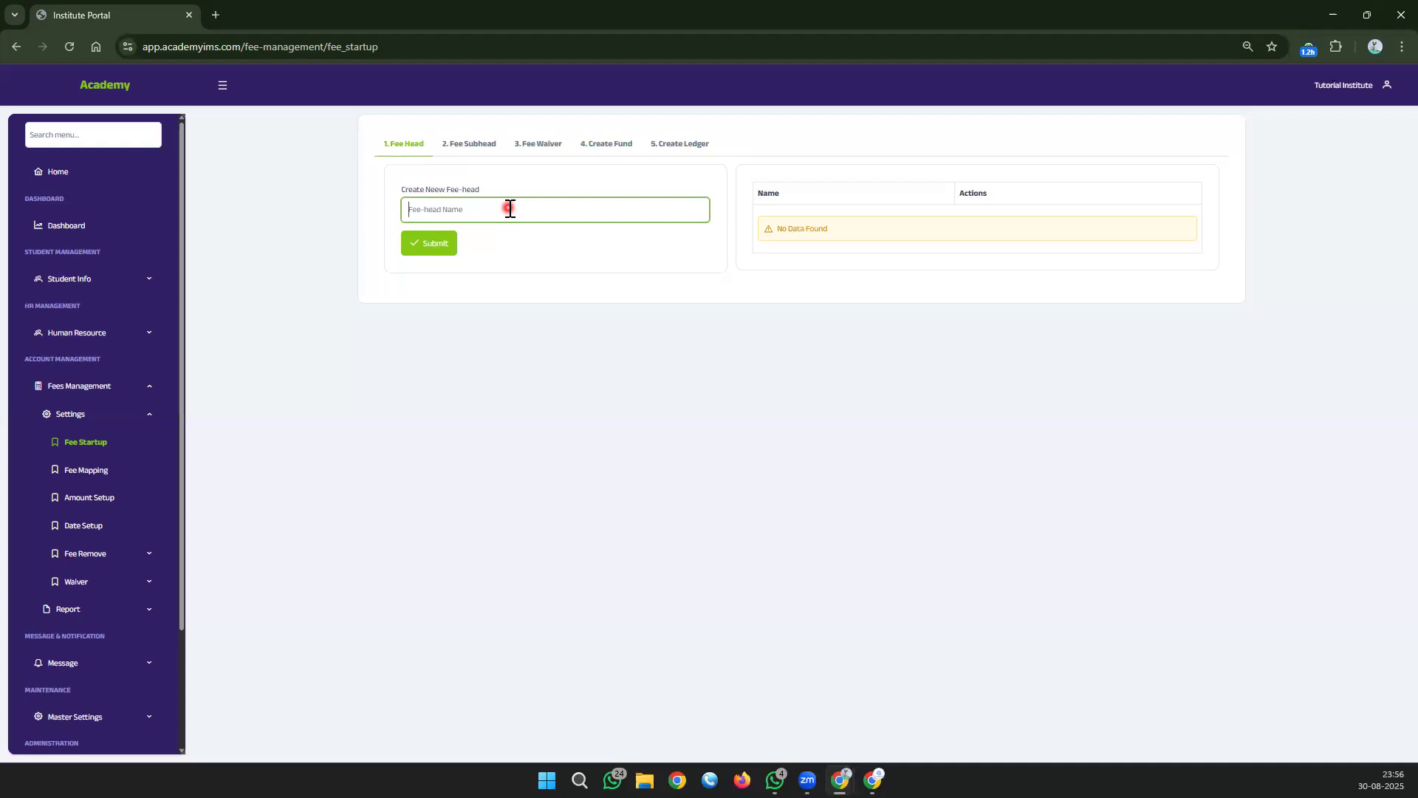
text(Online Adm)
click(450, 240)
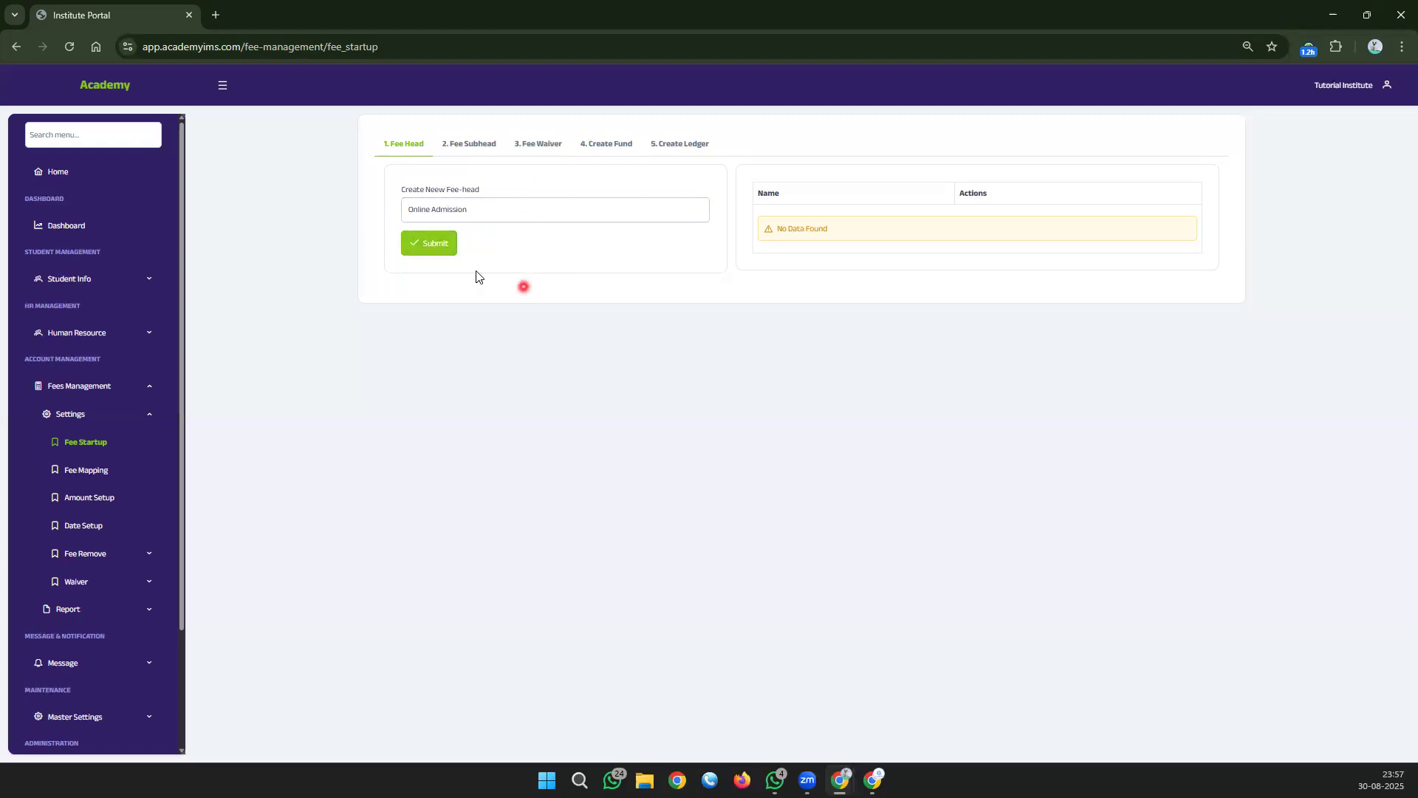
click(436, 244)
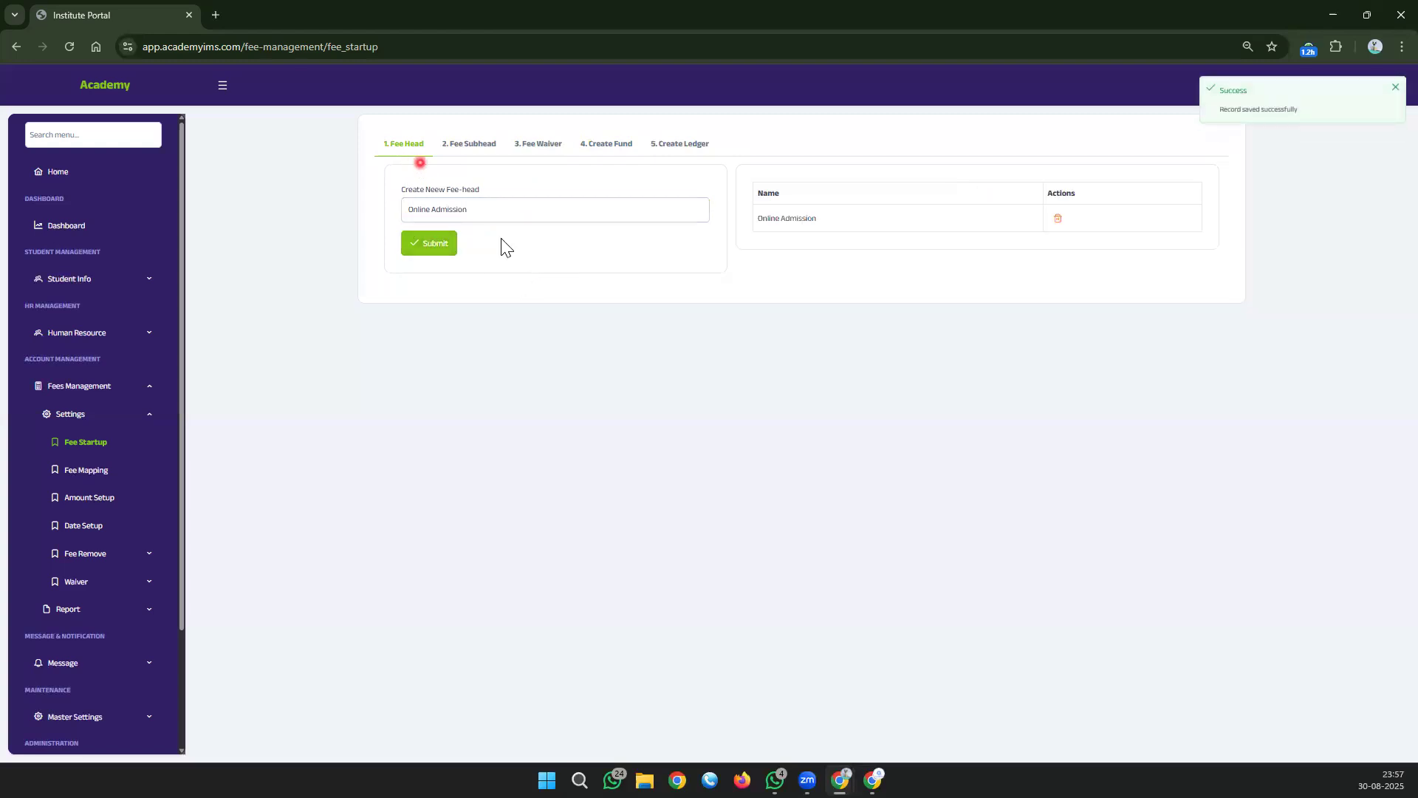
click(463, 212)
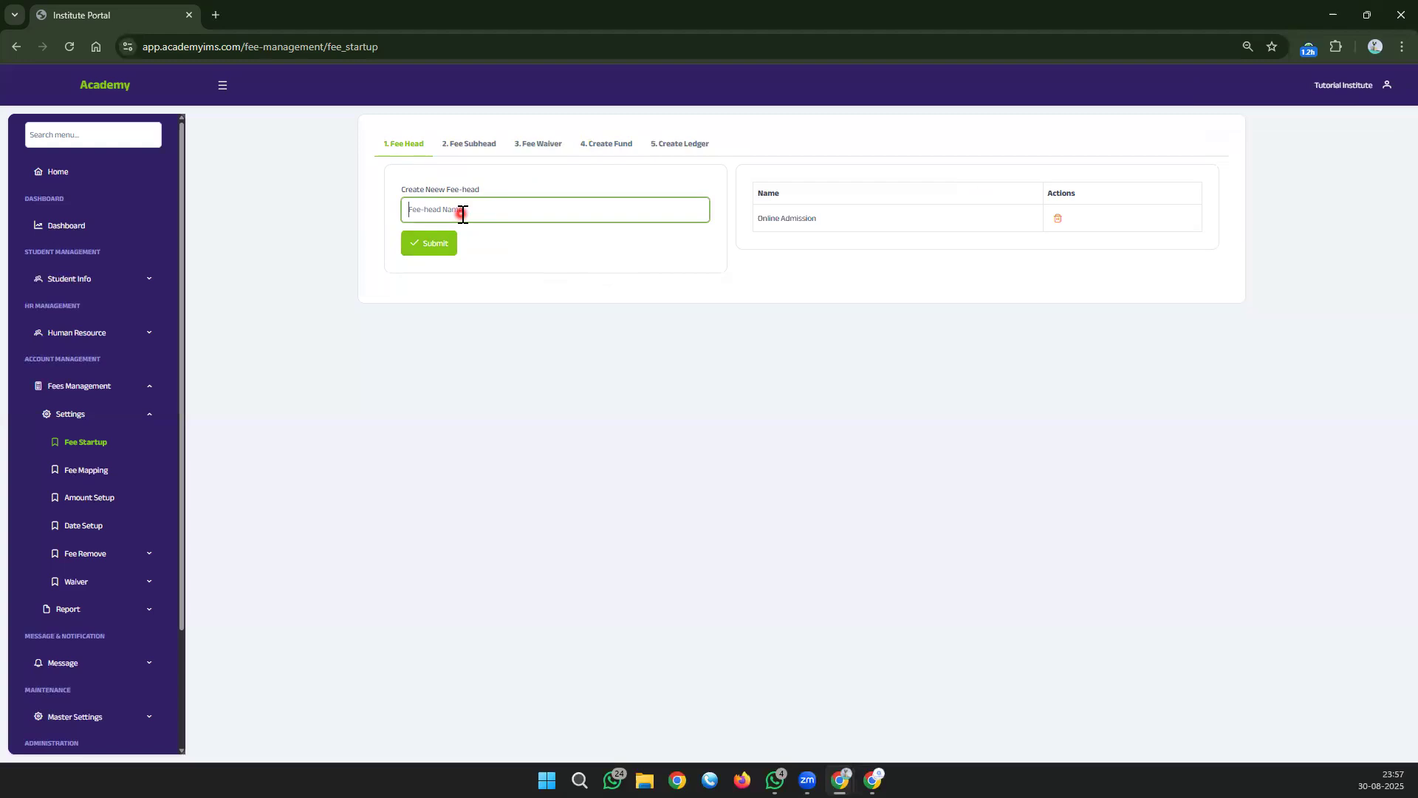
click(781, 218)
triple_click(782, 218)
key(ctrl+c)
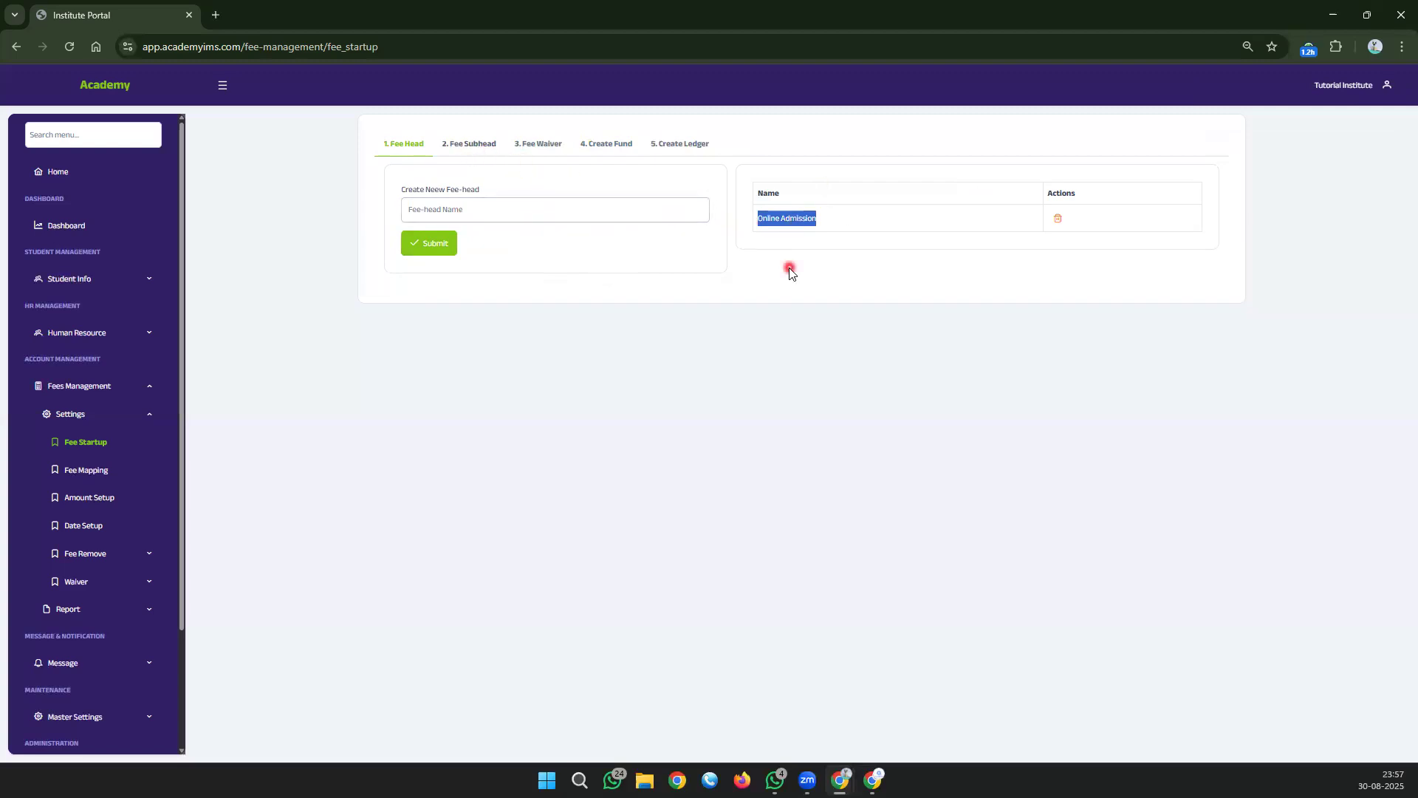
click(482, 145)
click(499, 214)
key(ctrl+v)
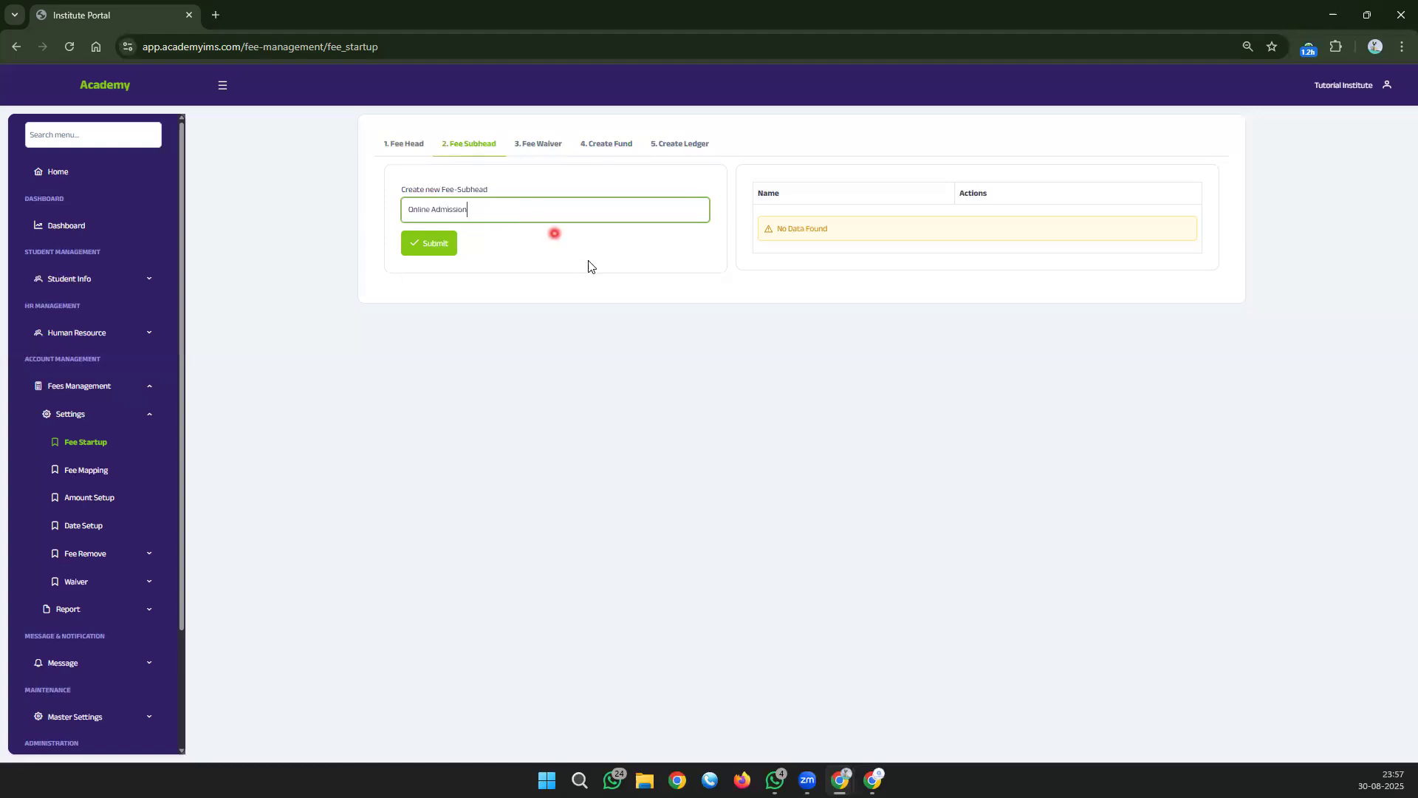
triple_click(495, 209)
text(ye)
key(BackSpace)
key(BackSpace)
text(Yearly)
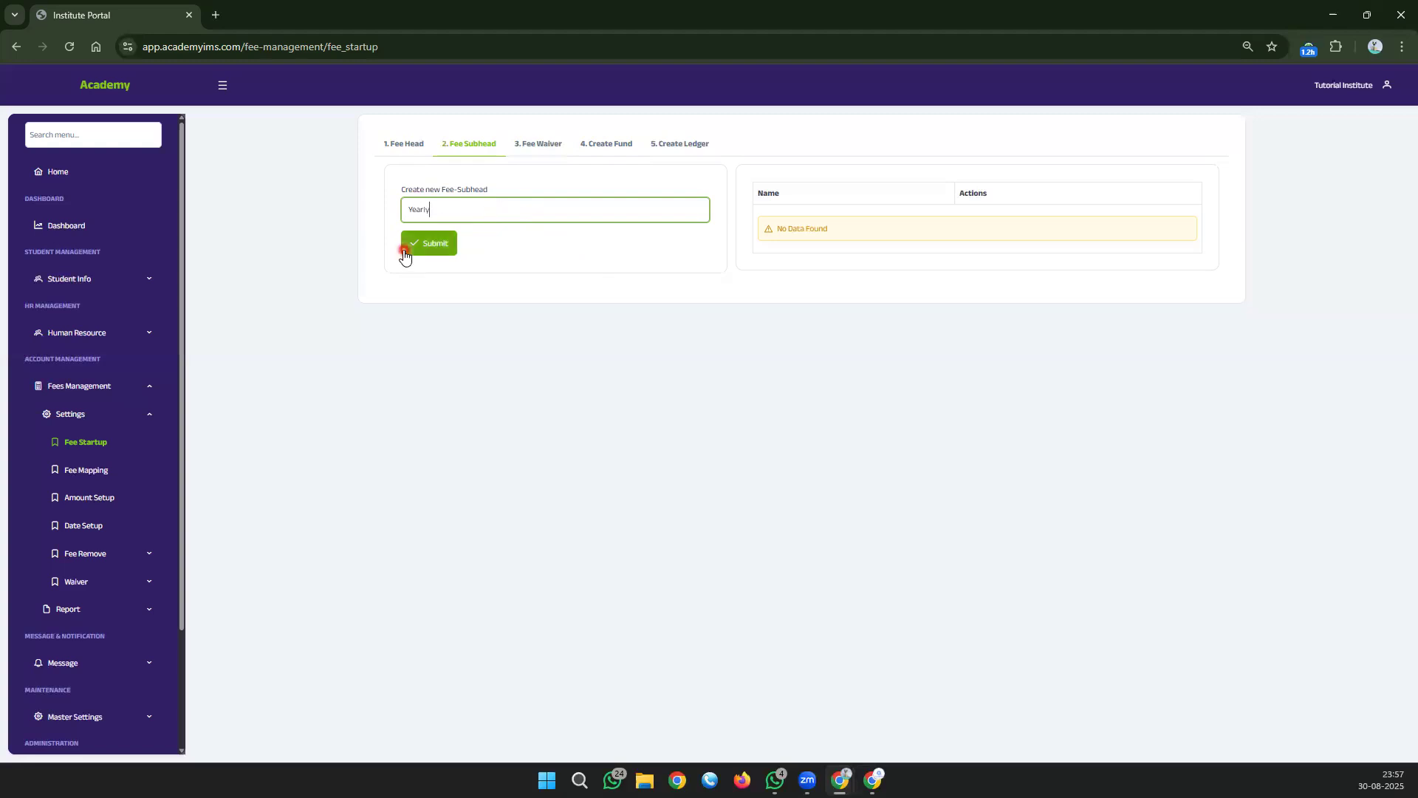
double_click(441, 209)
- Copy the name "Online Admission" from the fee head list and create a fee subhead with it
click(407, 144)
triple_click(786, 219)
key(ctrl+c)
click(484, 148)
double_click(529, 214)
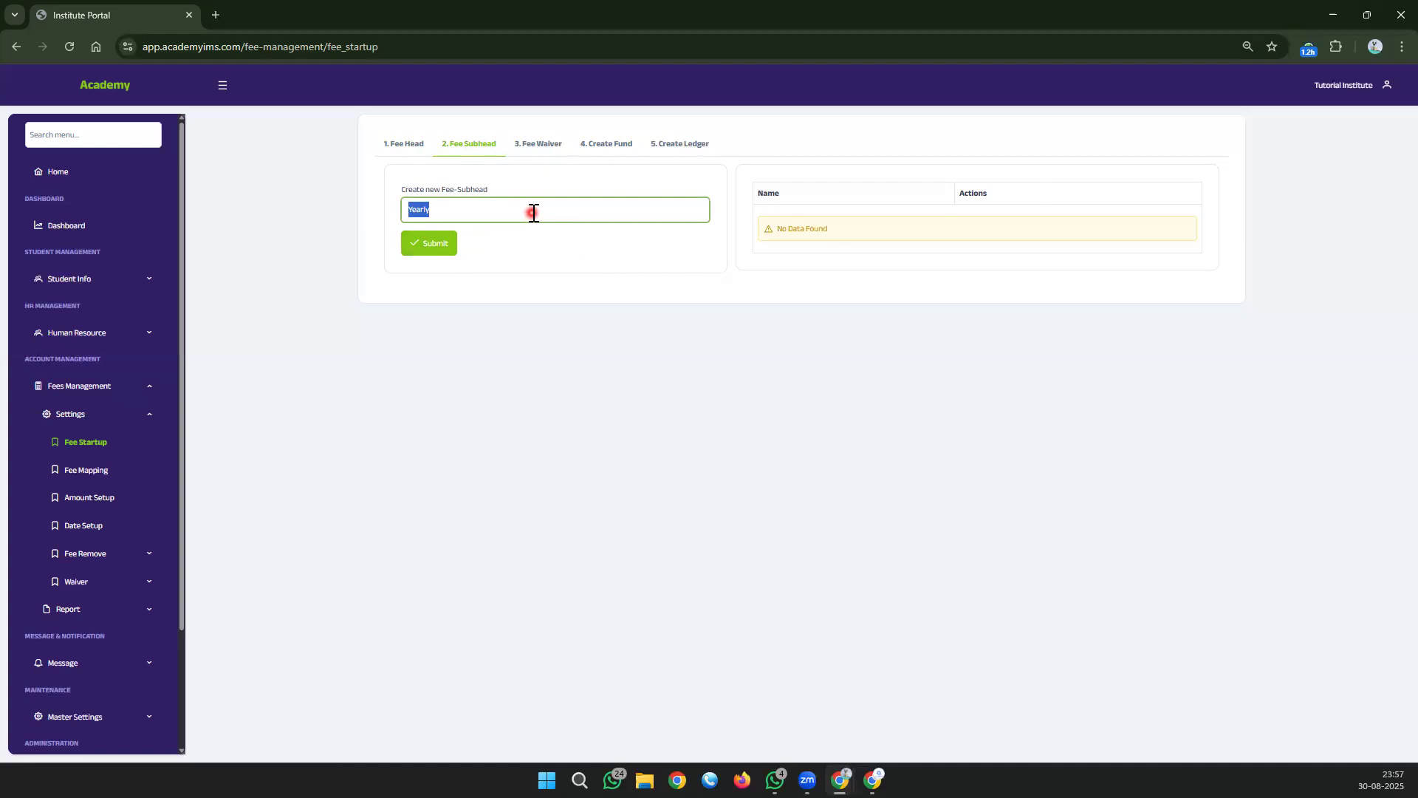
key(ctrl+v)
click(419, 248)
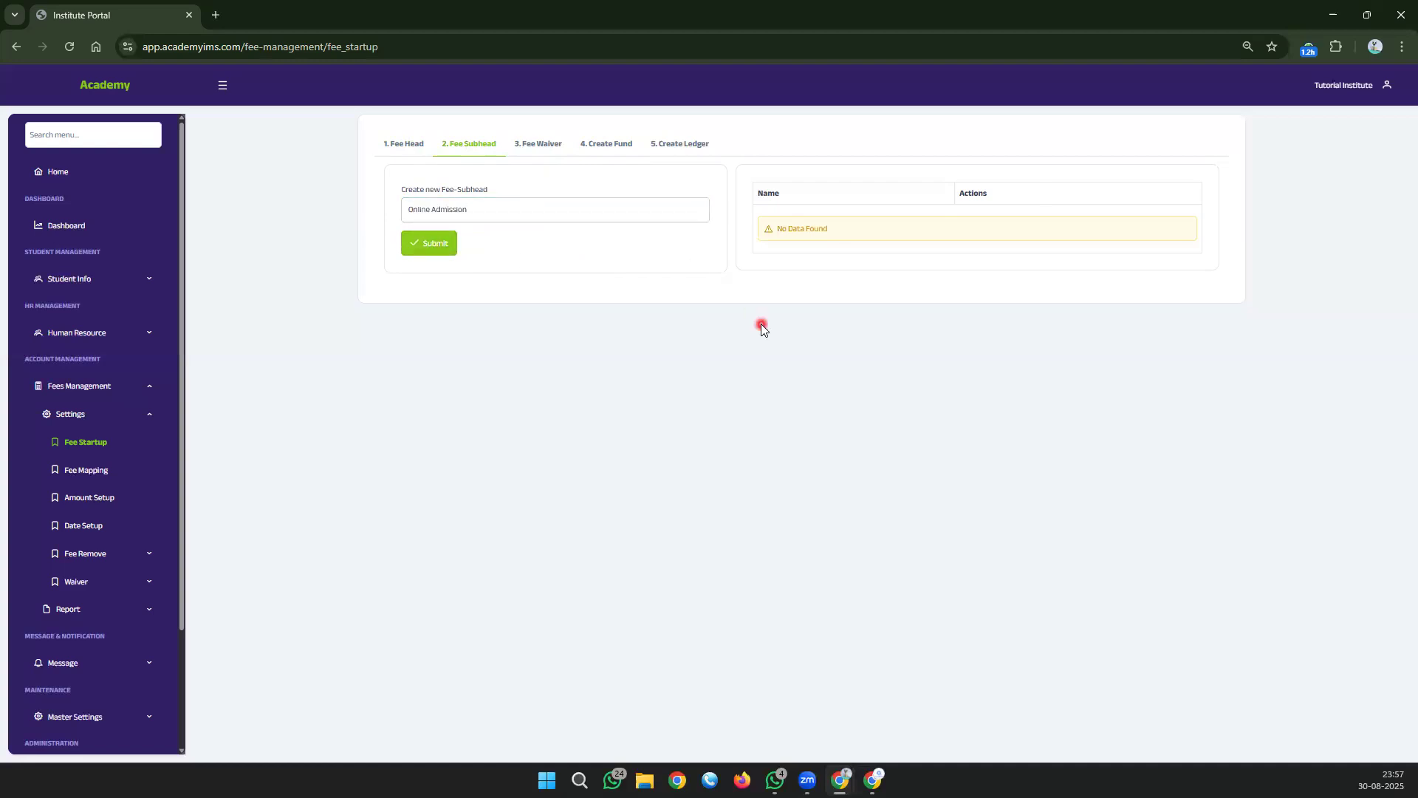
- Create a fee waiver named "Poor Waiver"
click(543, 150)
click(574, 206)
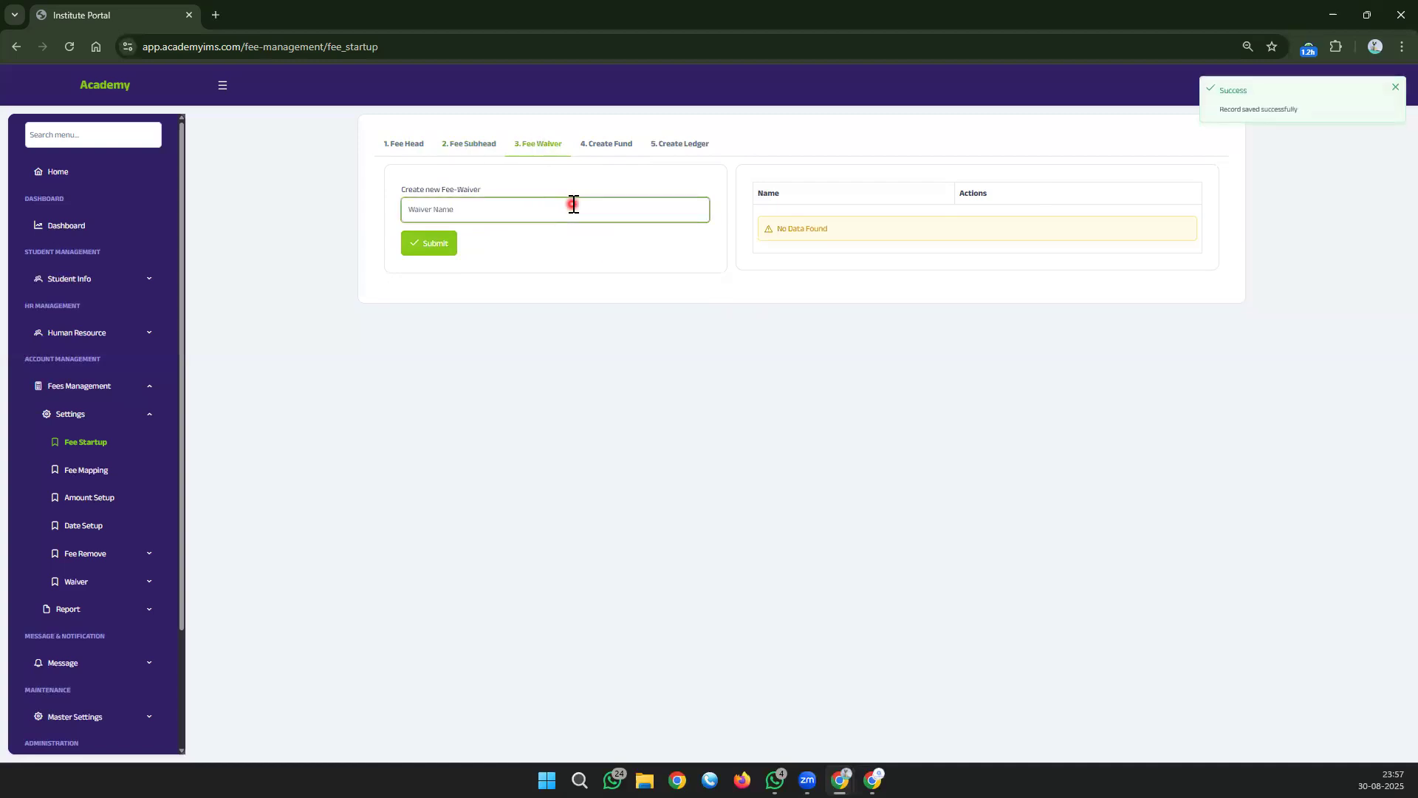
text(Poor Waiver)
click(440, 246)
- Create a fund named "Development Fund"
click(604, 148)
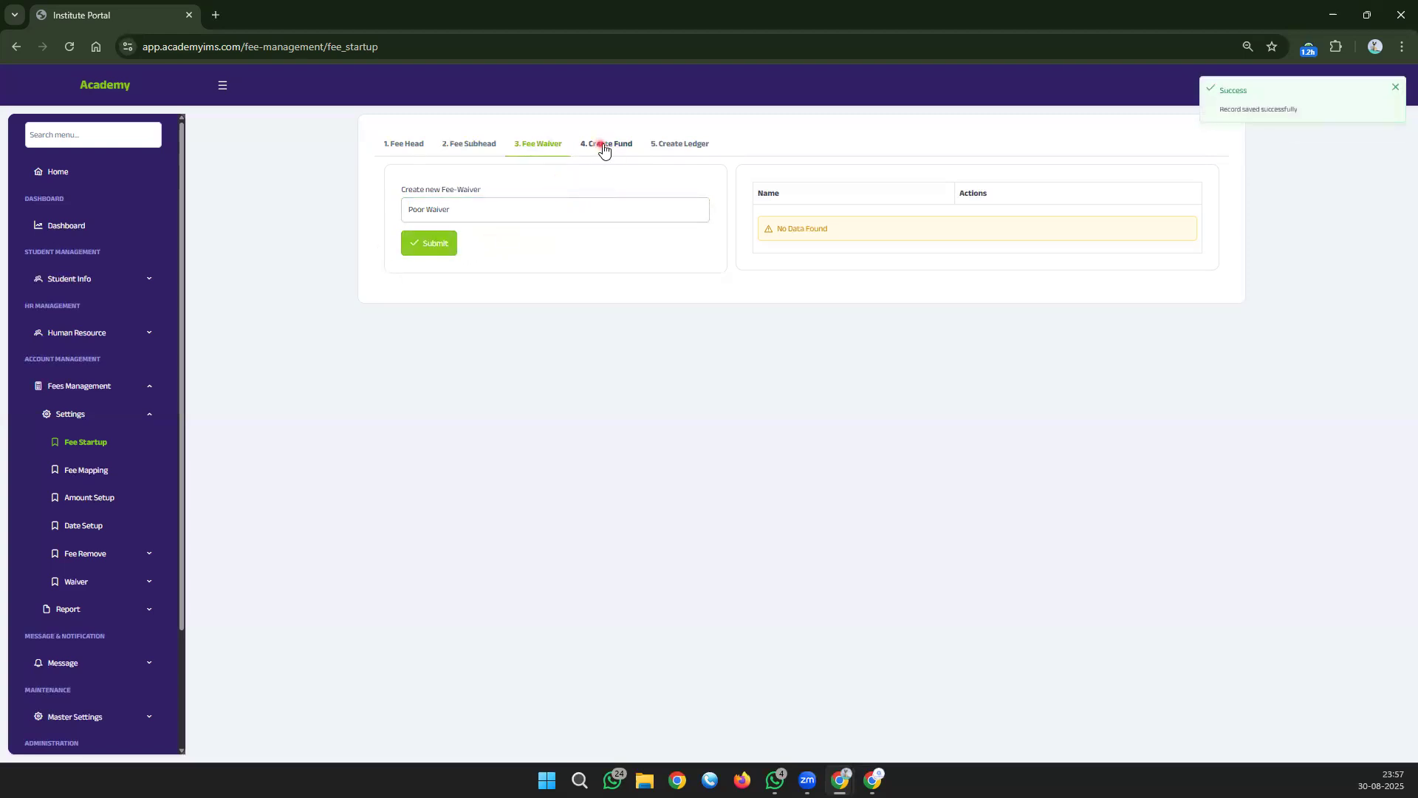
click(394, 145)
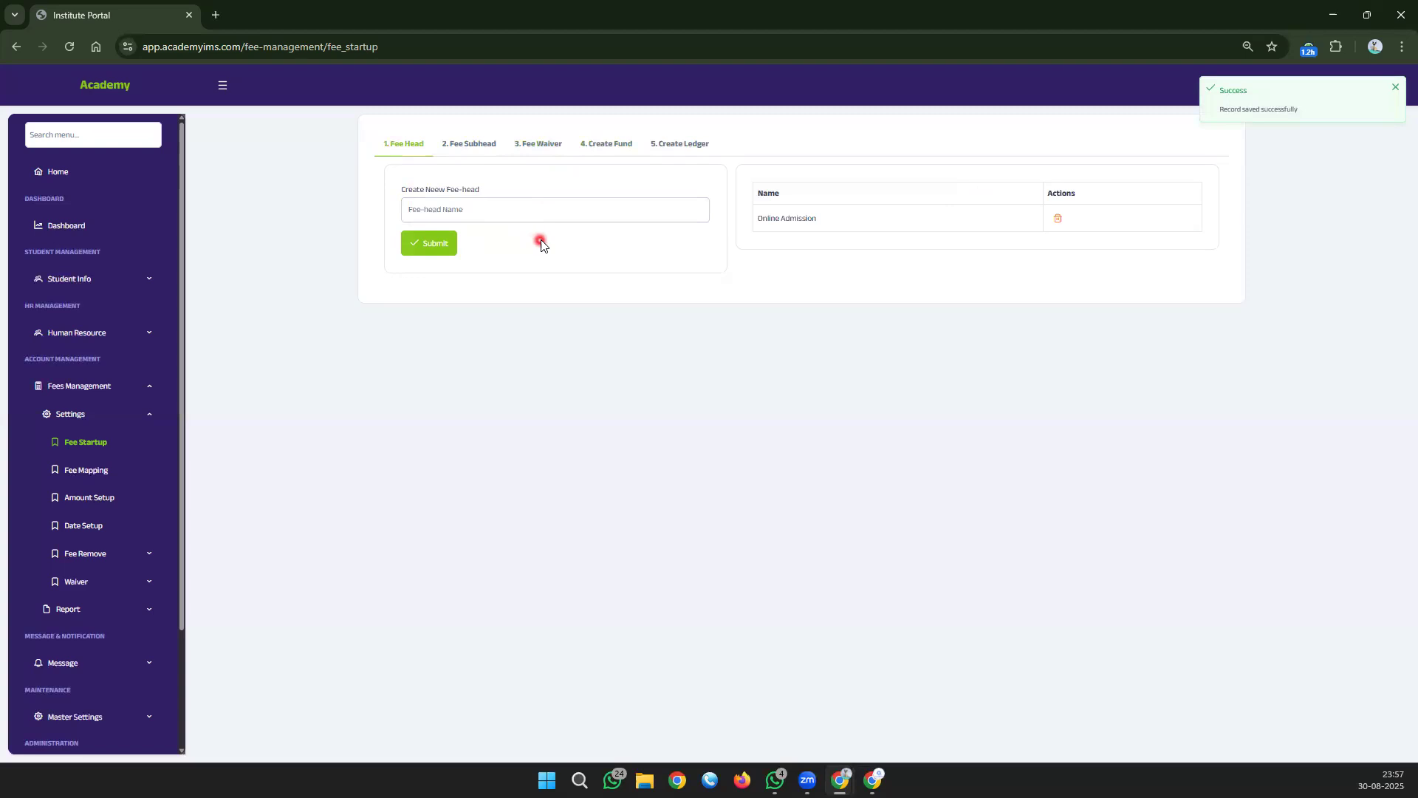
click(618, 143)
click(563, 209)
text(Development Fund)
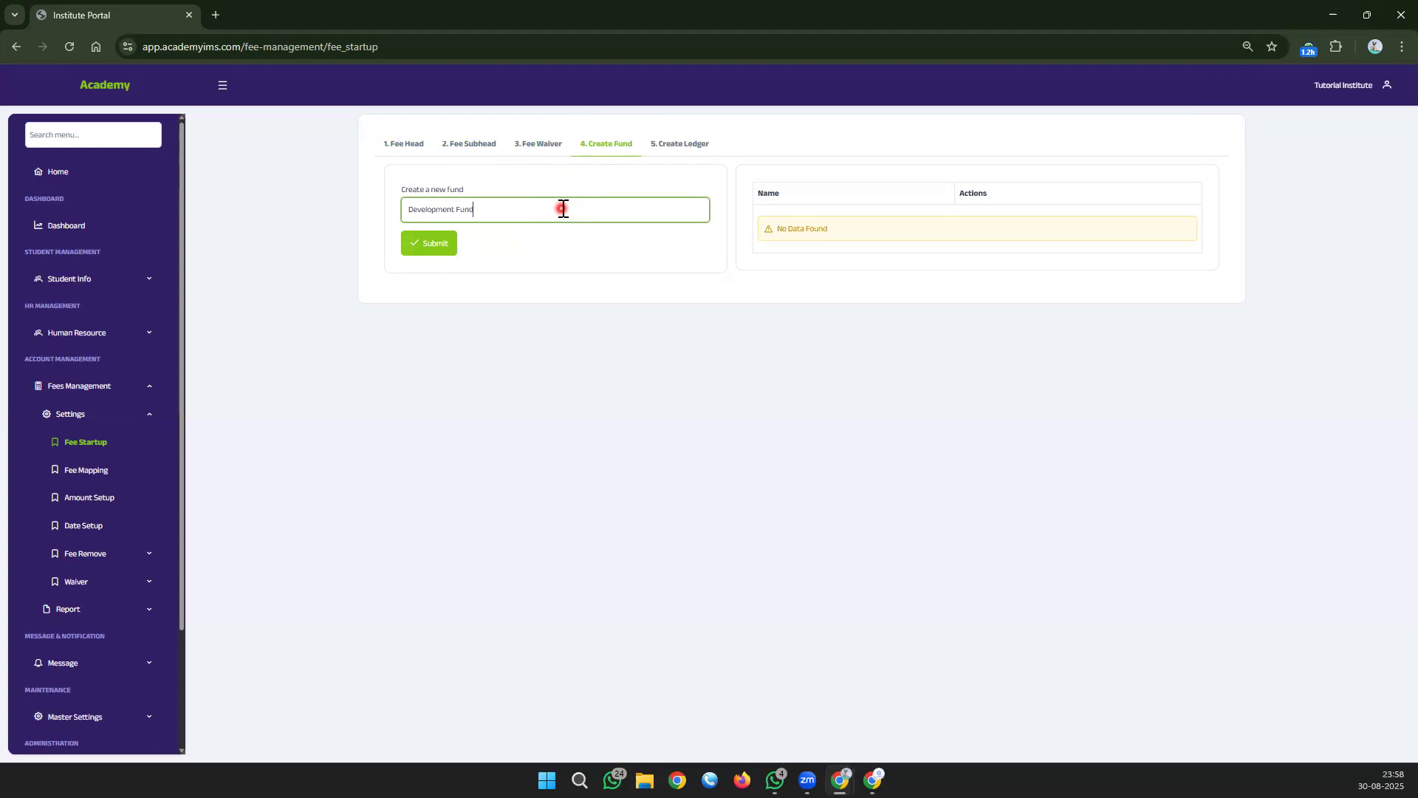
click(433, 243)
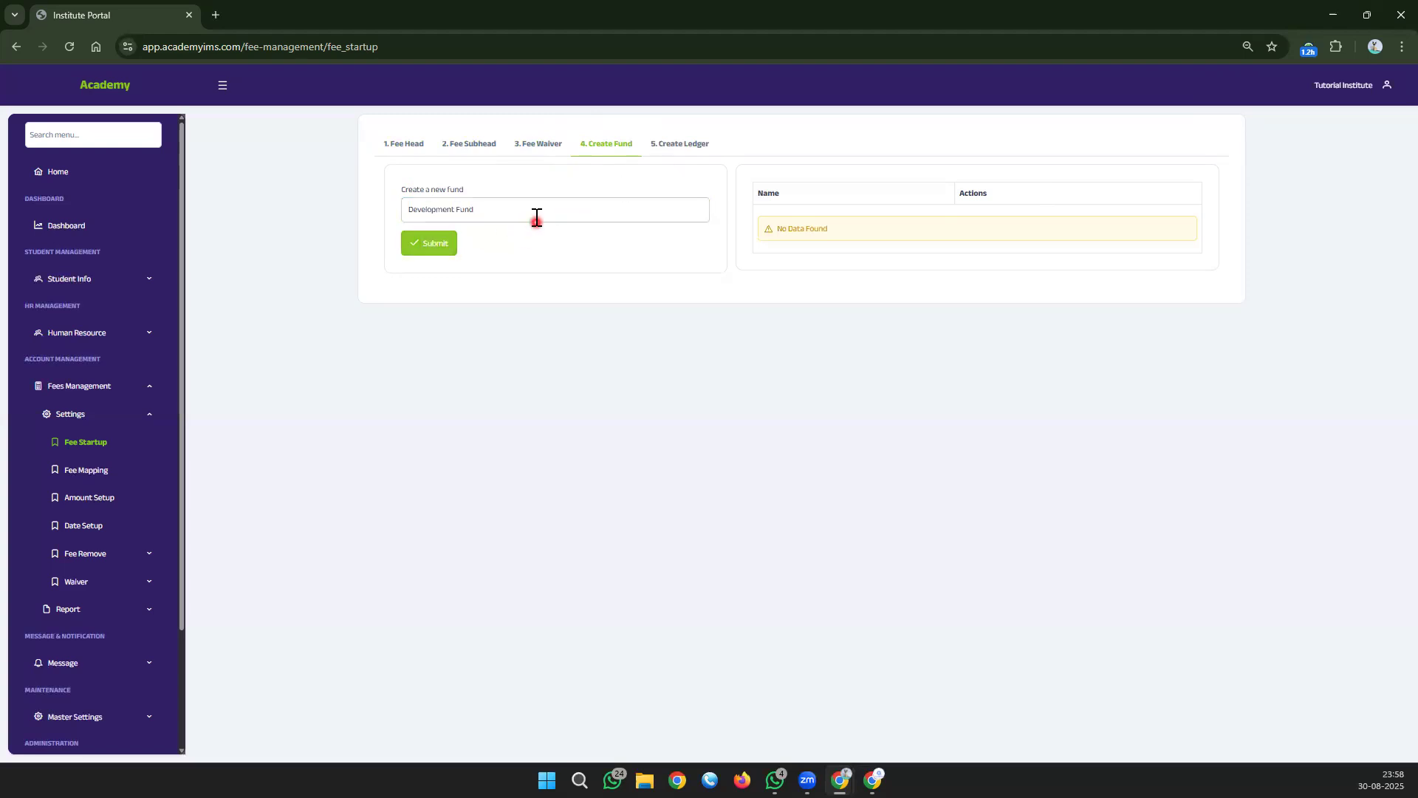
- Add another fund named "Admission Fund"
click(519, 212)
text(Admission Fu)
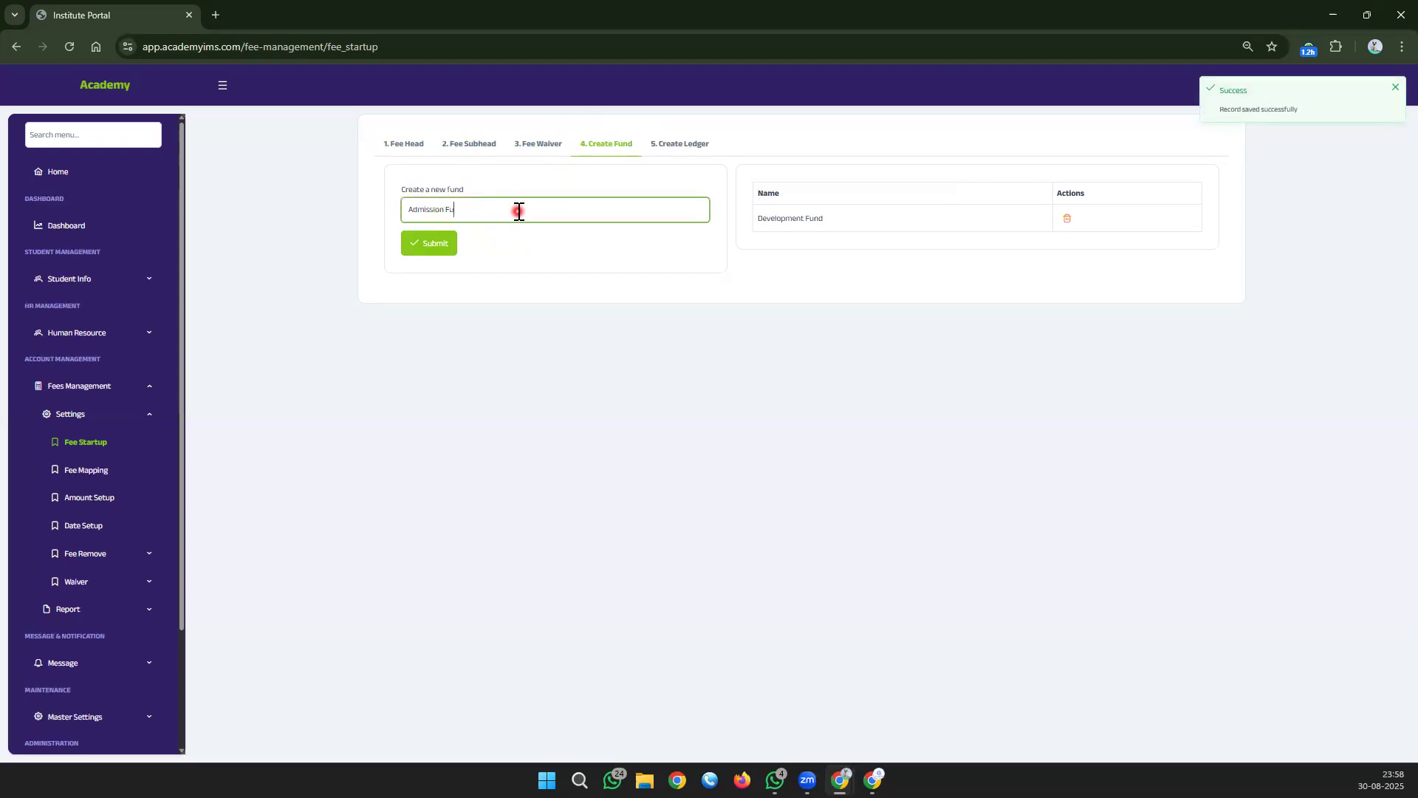
text(nd)
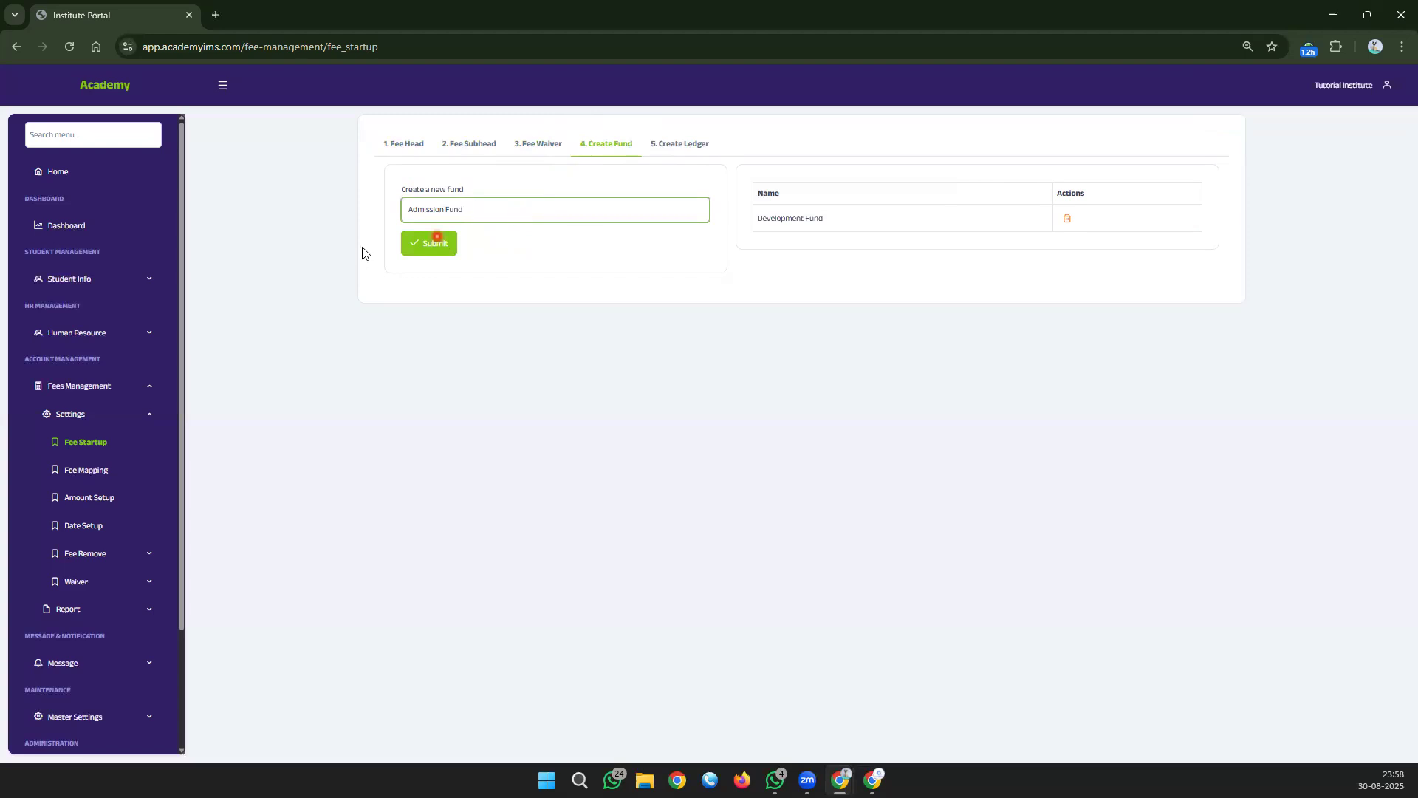
click(431, 246)
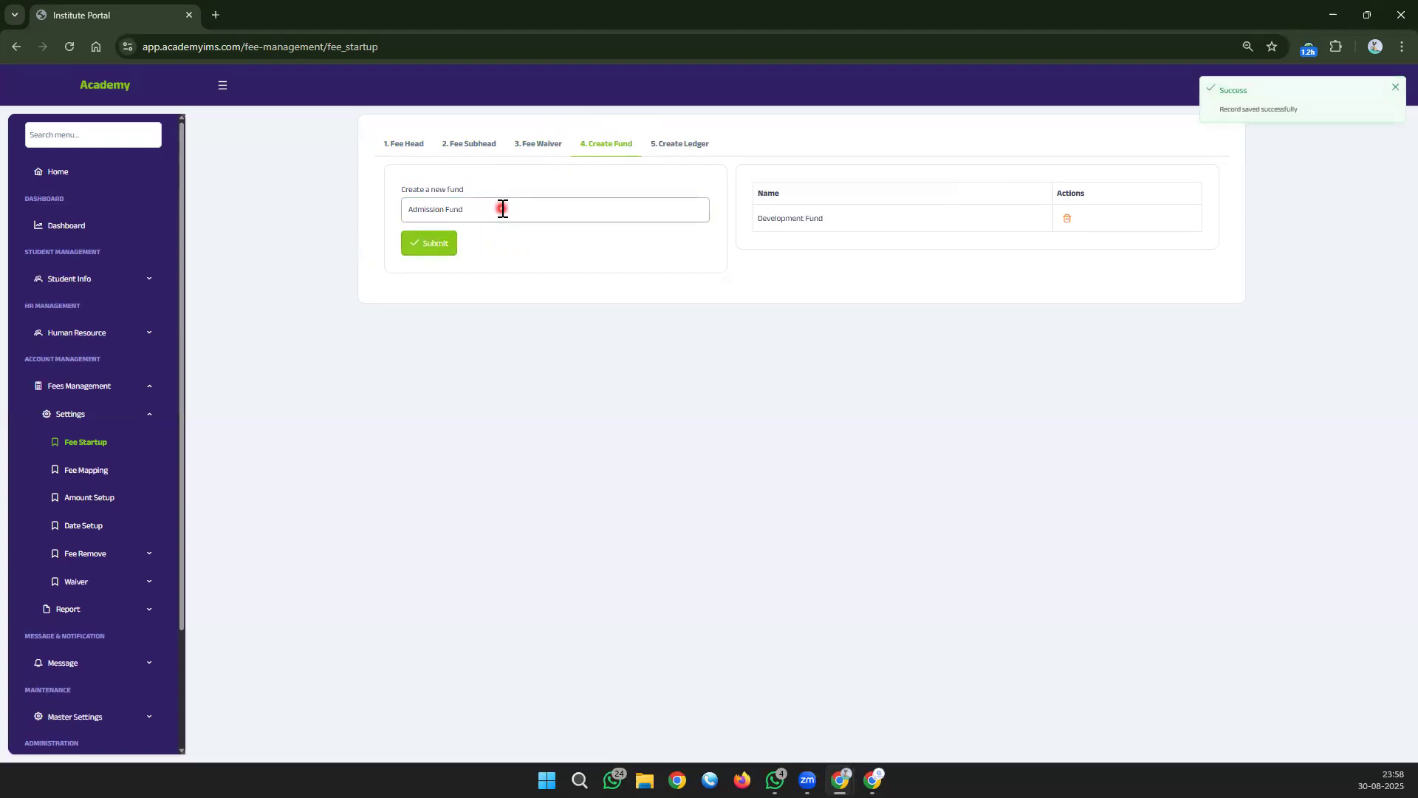
- Add a fund named "BNCC" to the fund list
click(502, 209)
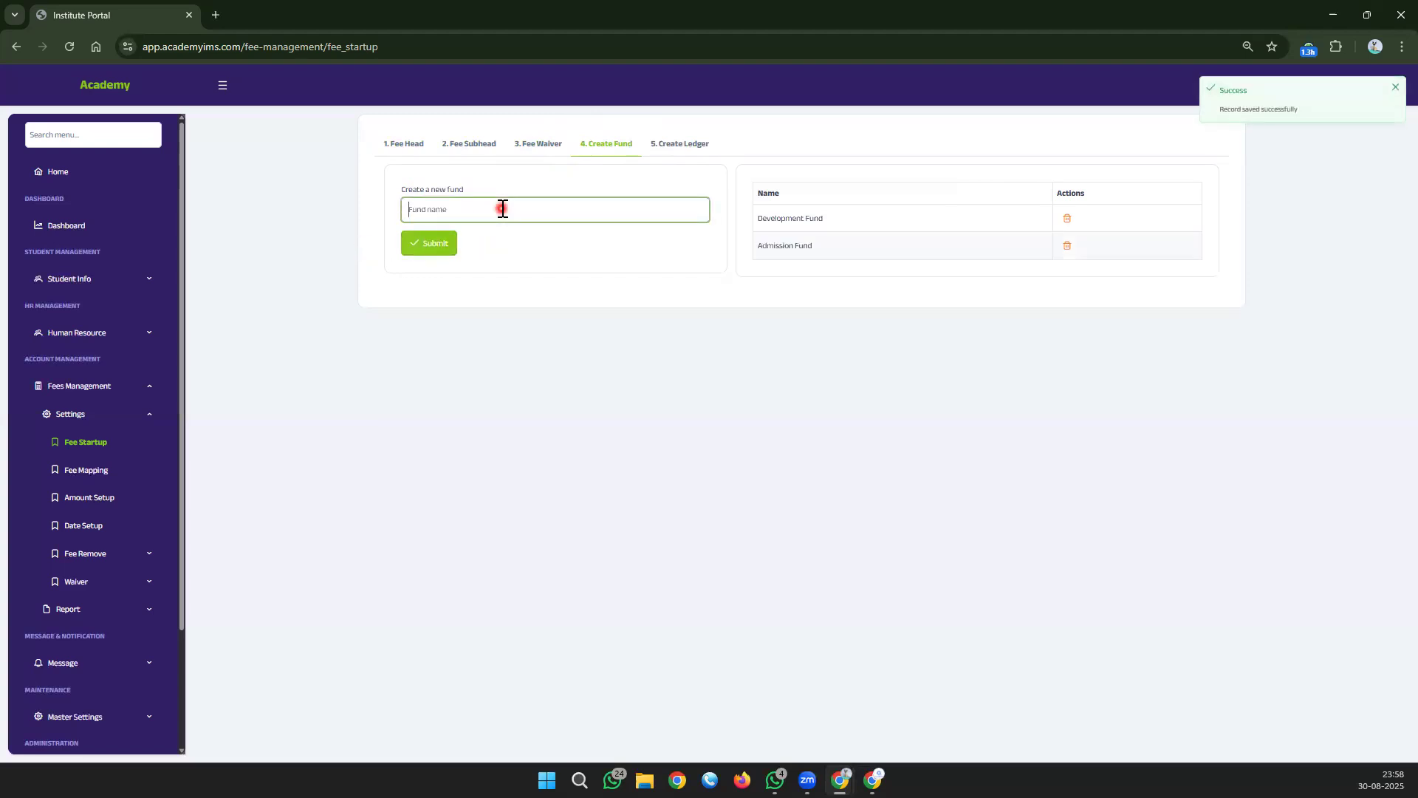
text(Bn)
key(BackSpace)
text(NCC)
click(447, 246)
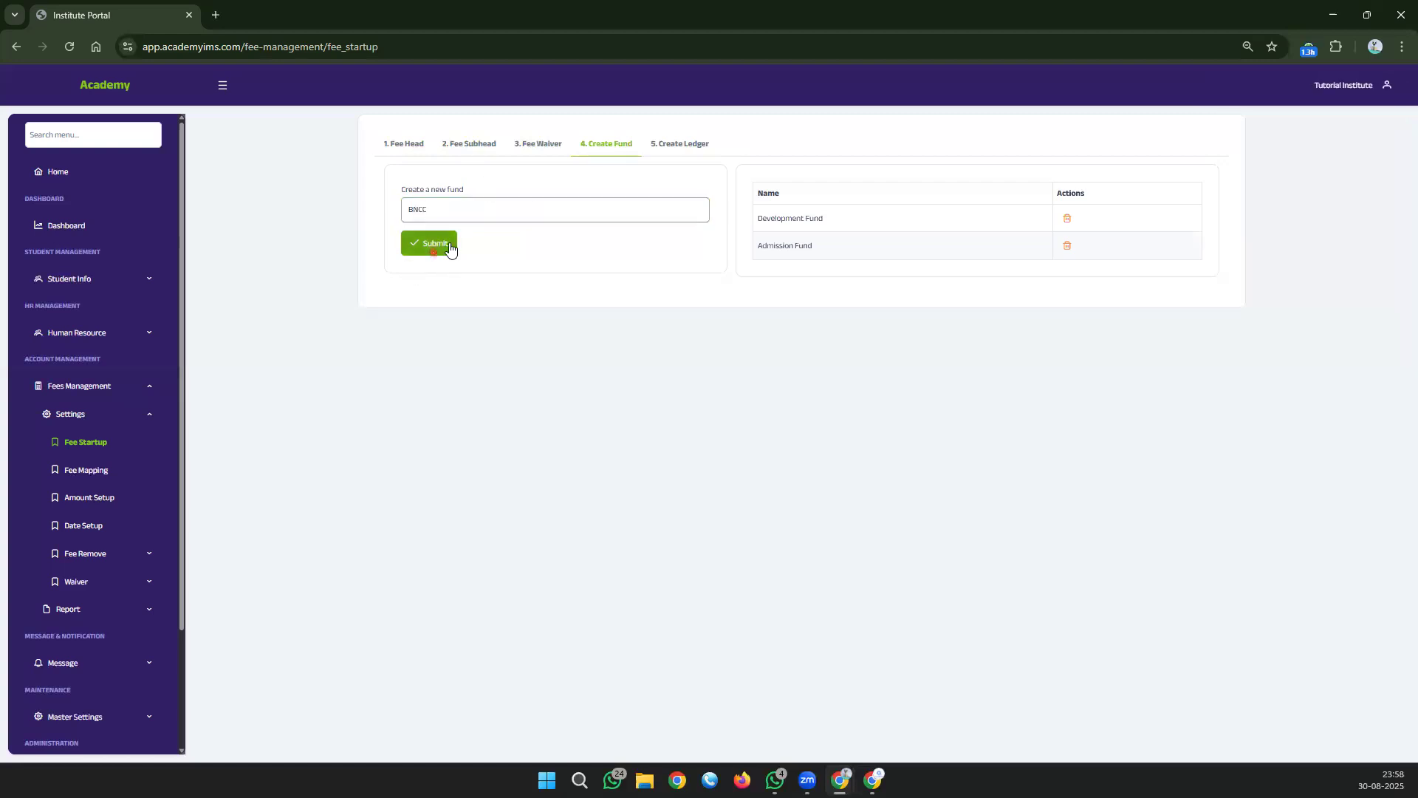
- Add a fund named "Red Crecent Fund" to the fund list
click(460, 207)
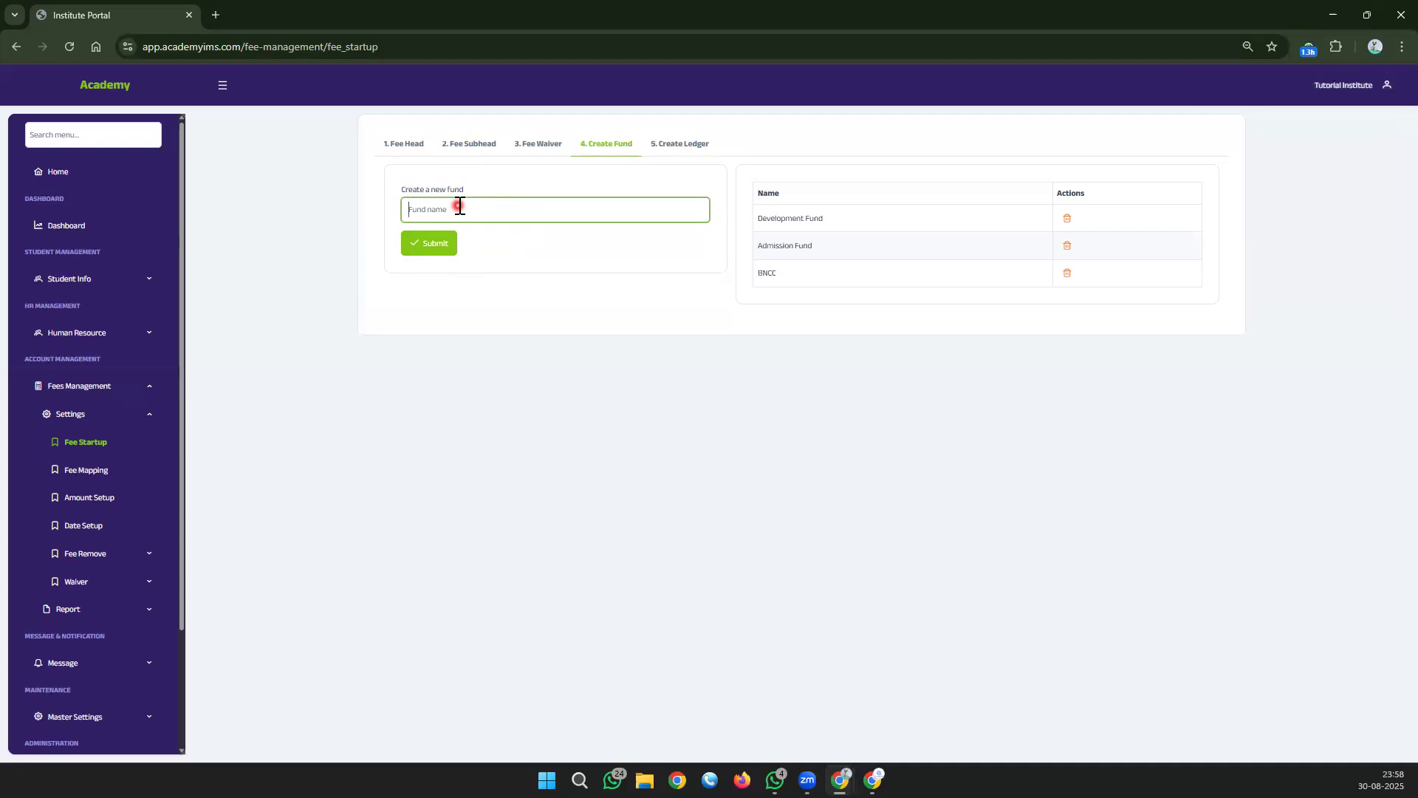
text(Red Crecent Fund)
click(440, 243)
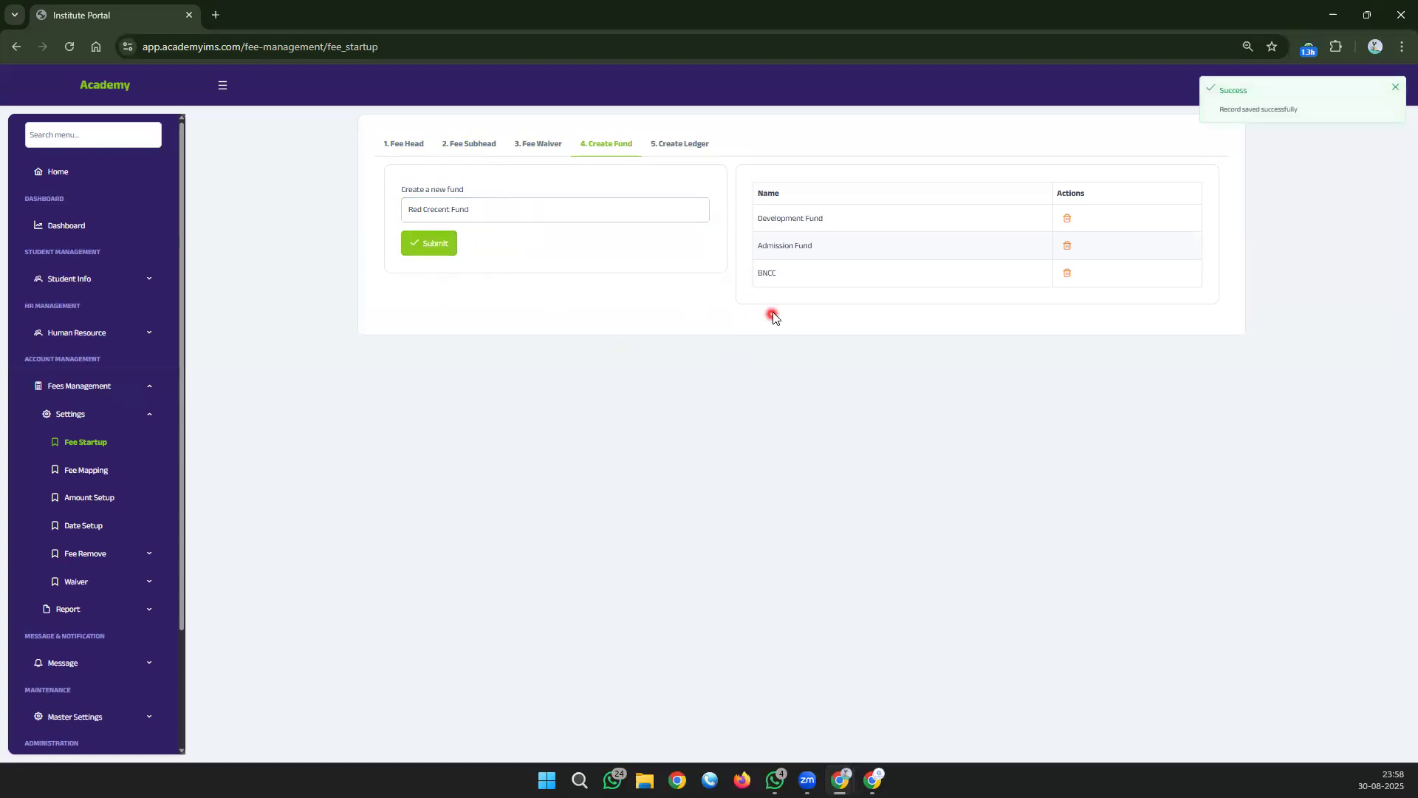
- Create the ledger "Income Form Student Fees Collection" under category Income, group Fees Related Income and sub group Income From Fees
click(650, 144)
click(615, 214)
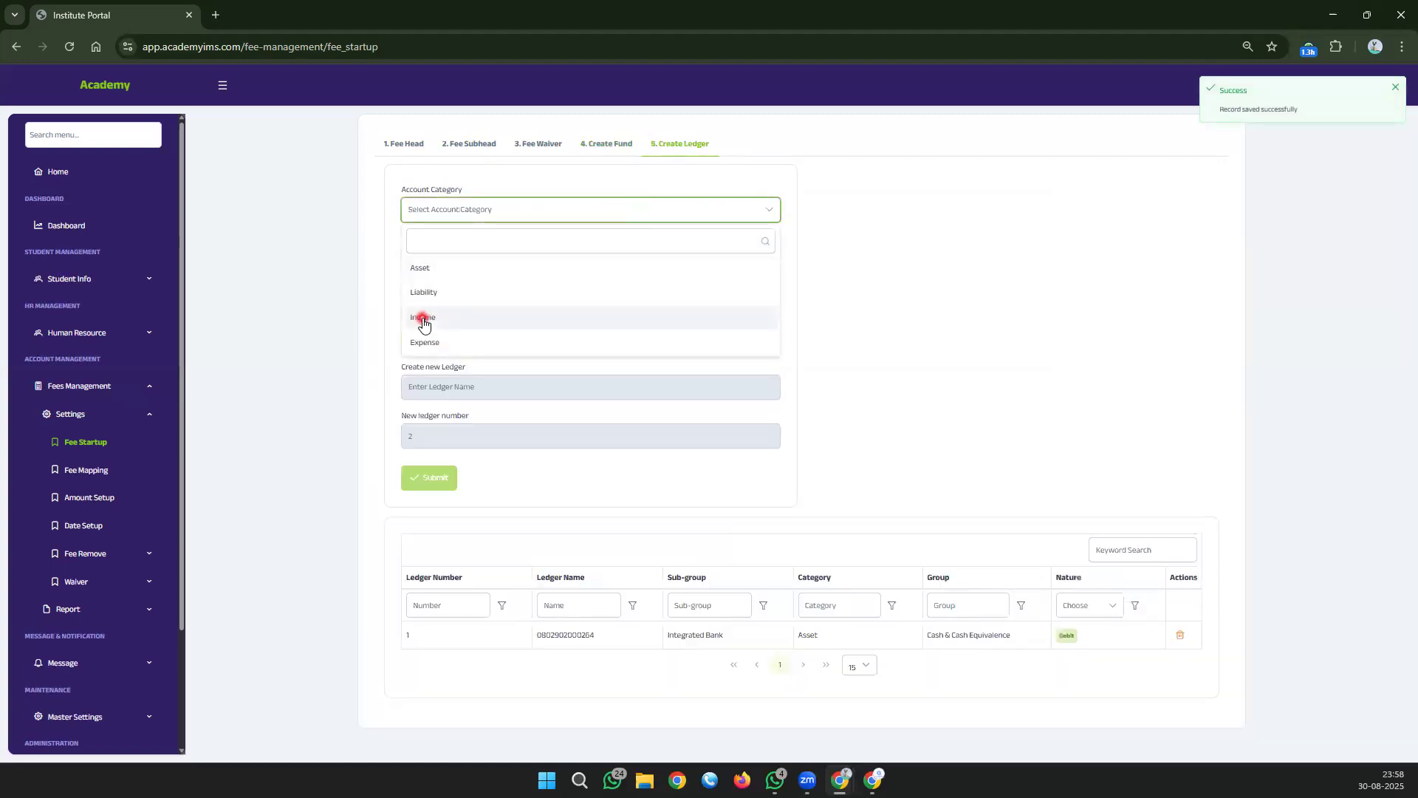
click(510, 319)
click(508, 260)
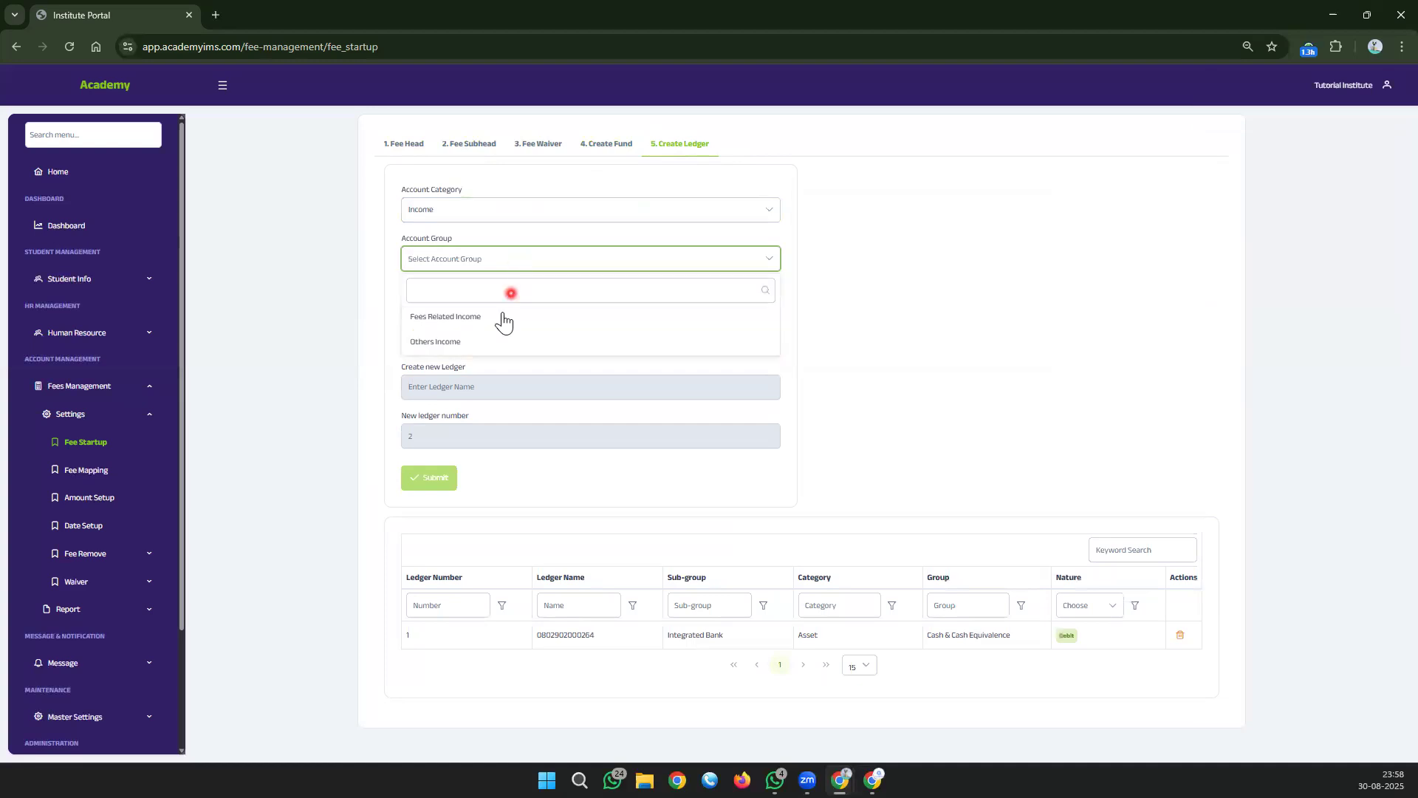
click(515, 323)
click(500, 313)
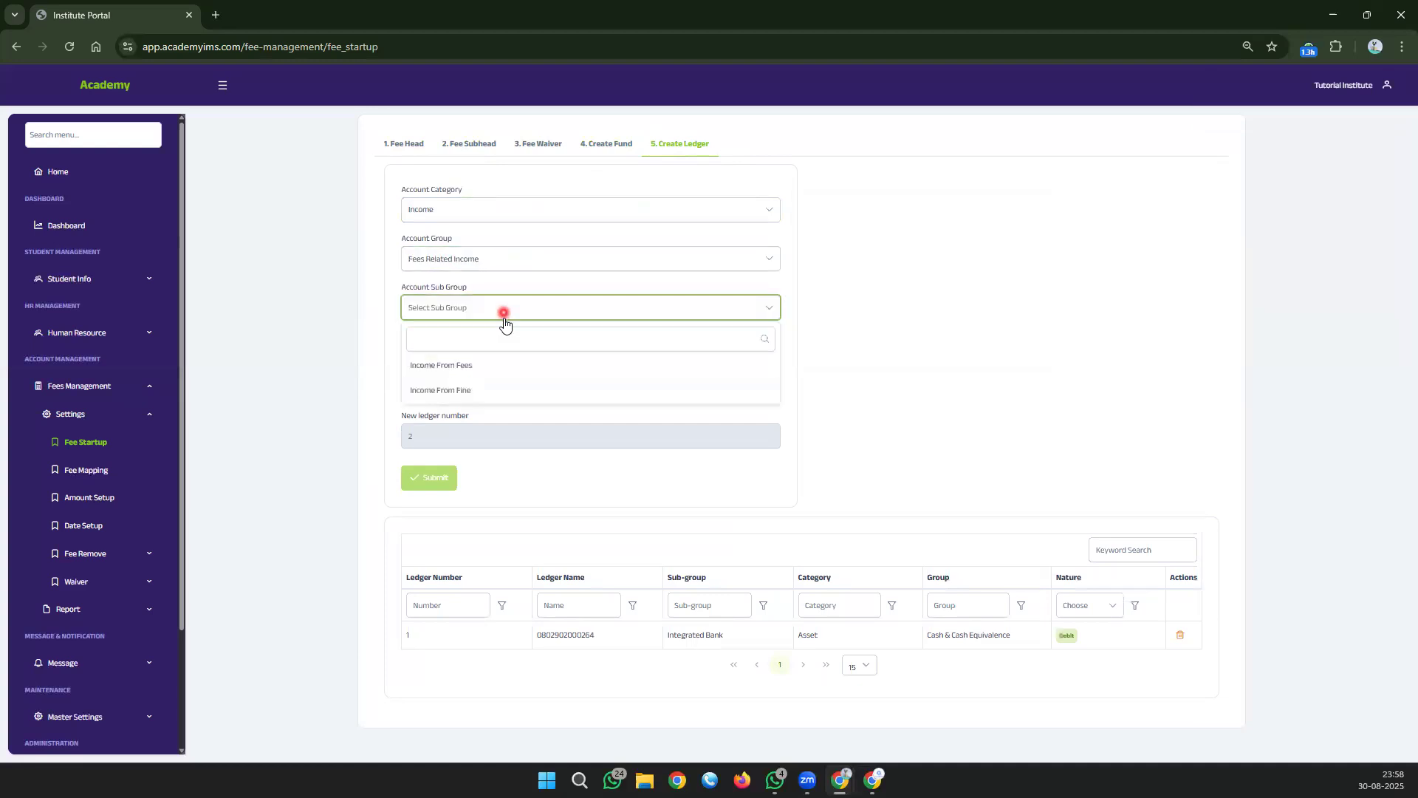
click(464, 367)
click(460, 432)
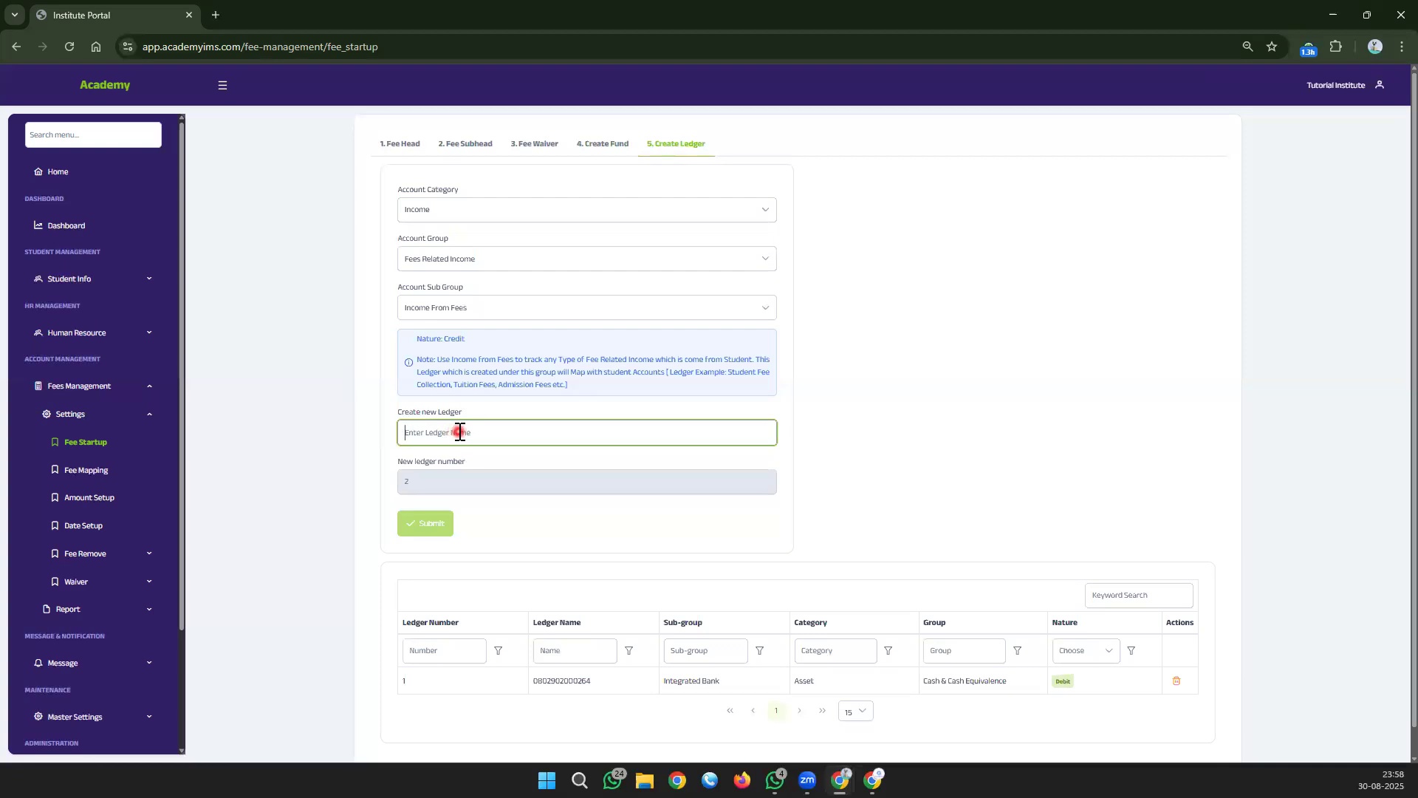
text(Income)
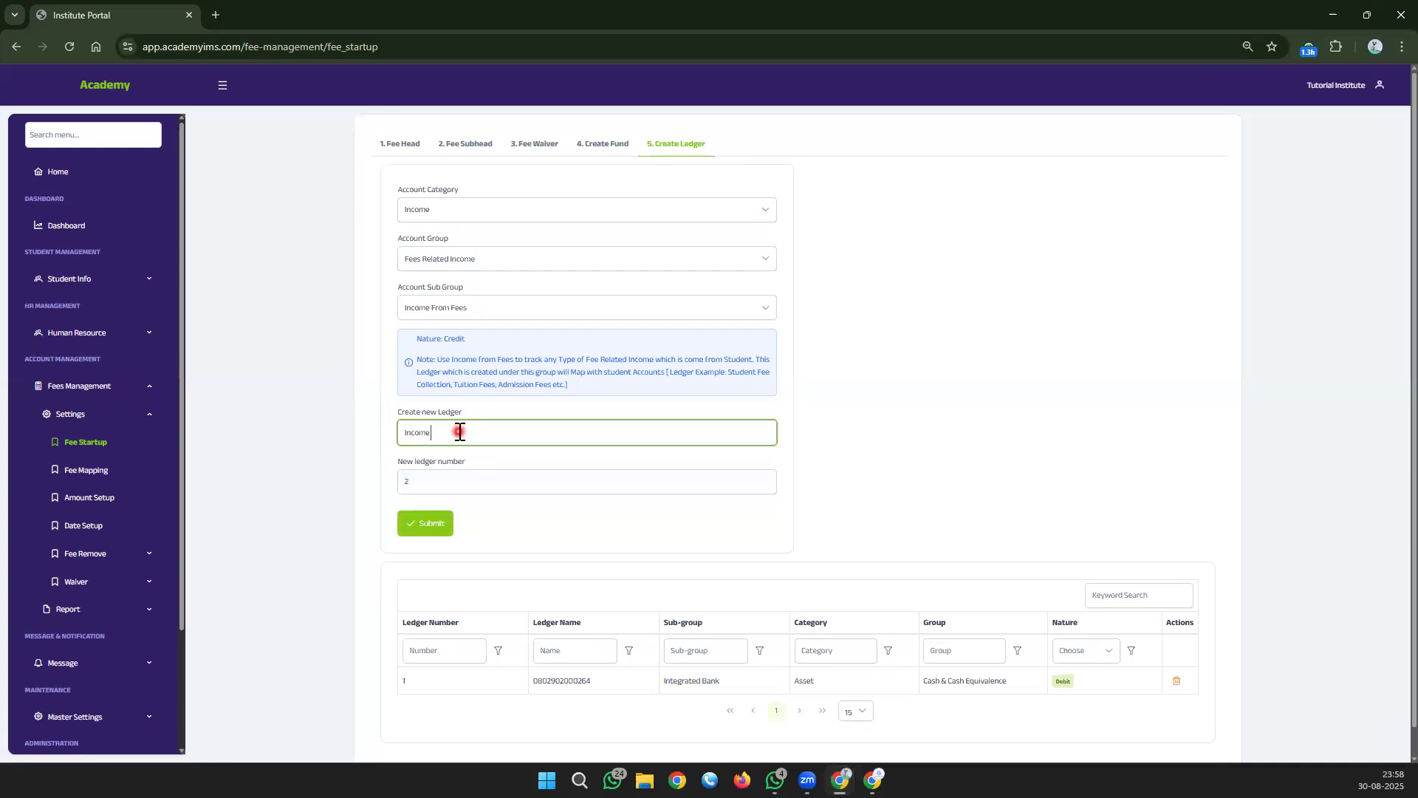
text( Form Student Fees Collection)
click(425, 524)
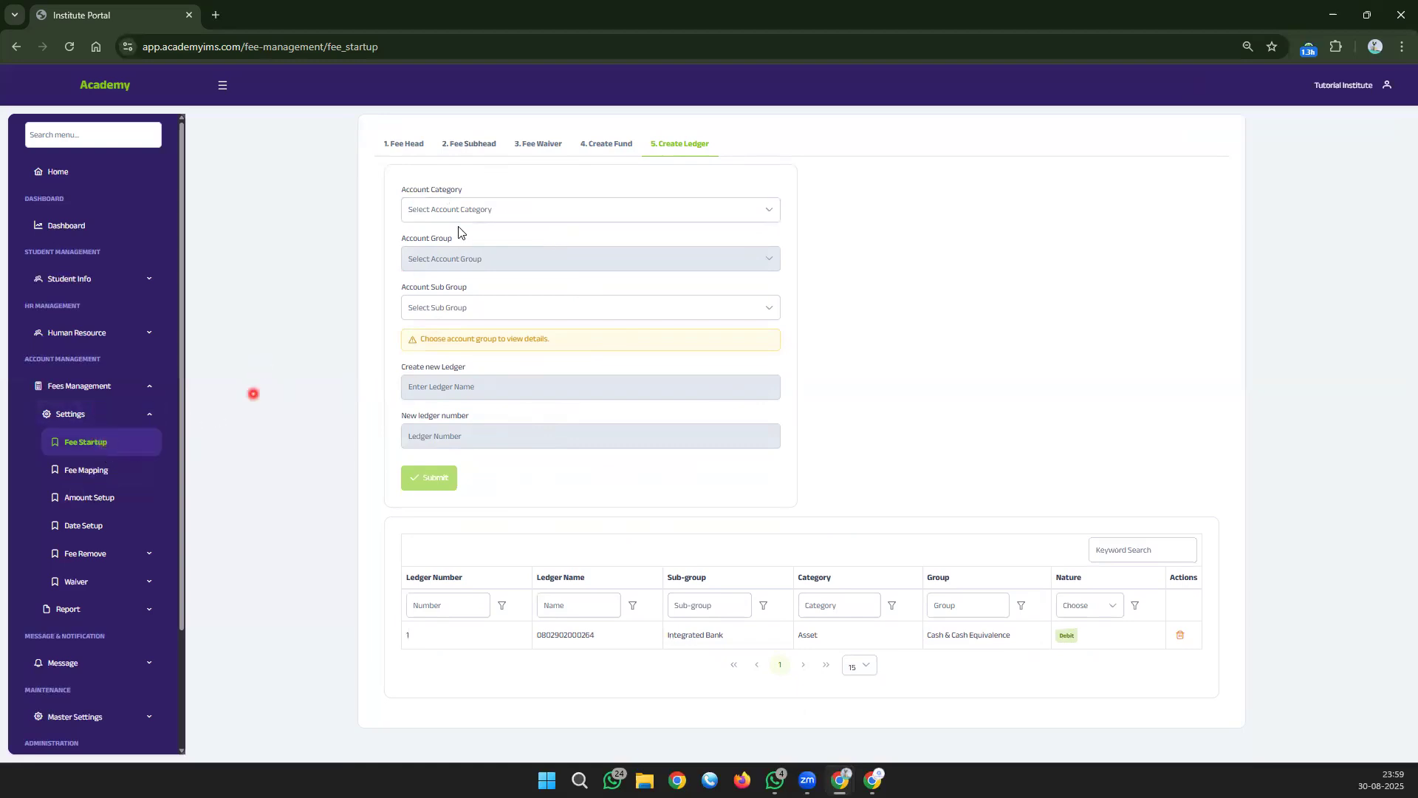
- Review the saved entries in the fee head, subhead, waiver, fund and ledger sections, ending on the fee heads
click(405, 144)
click(470, 143)
click(524, 144)
click(606, 143)
click(683, 145)
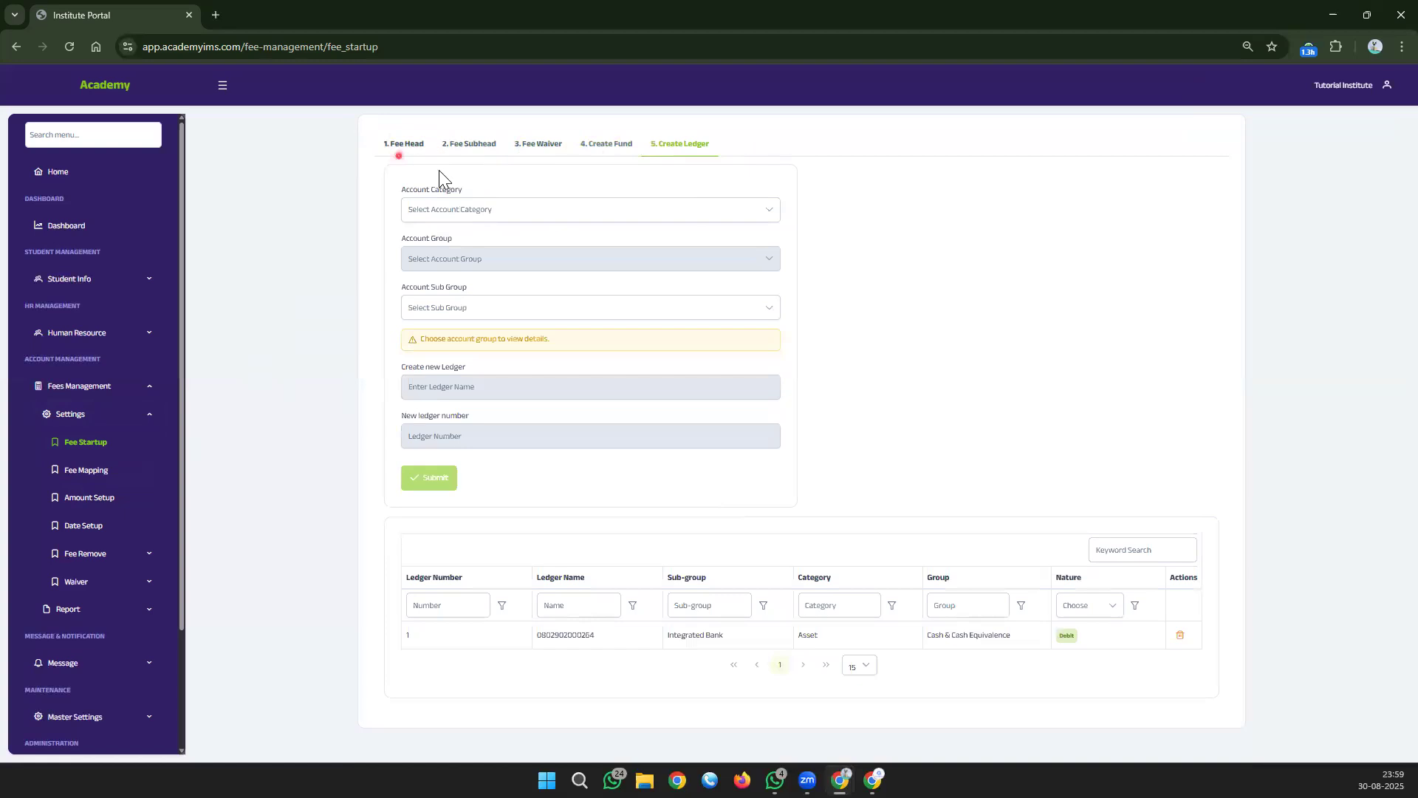
click(399, 152)
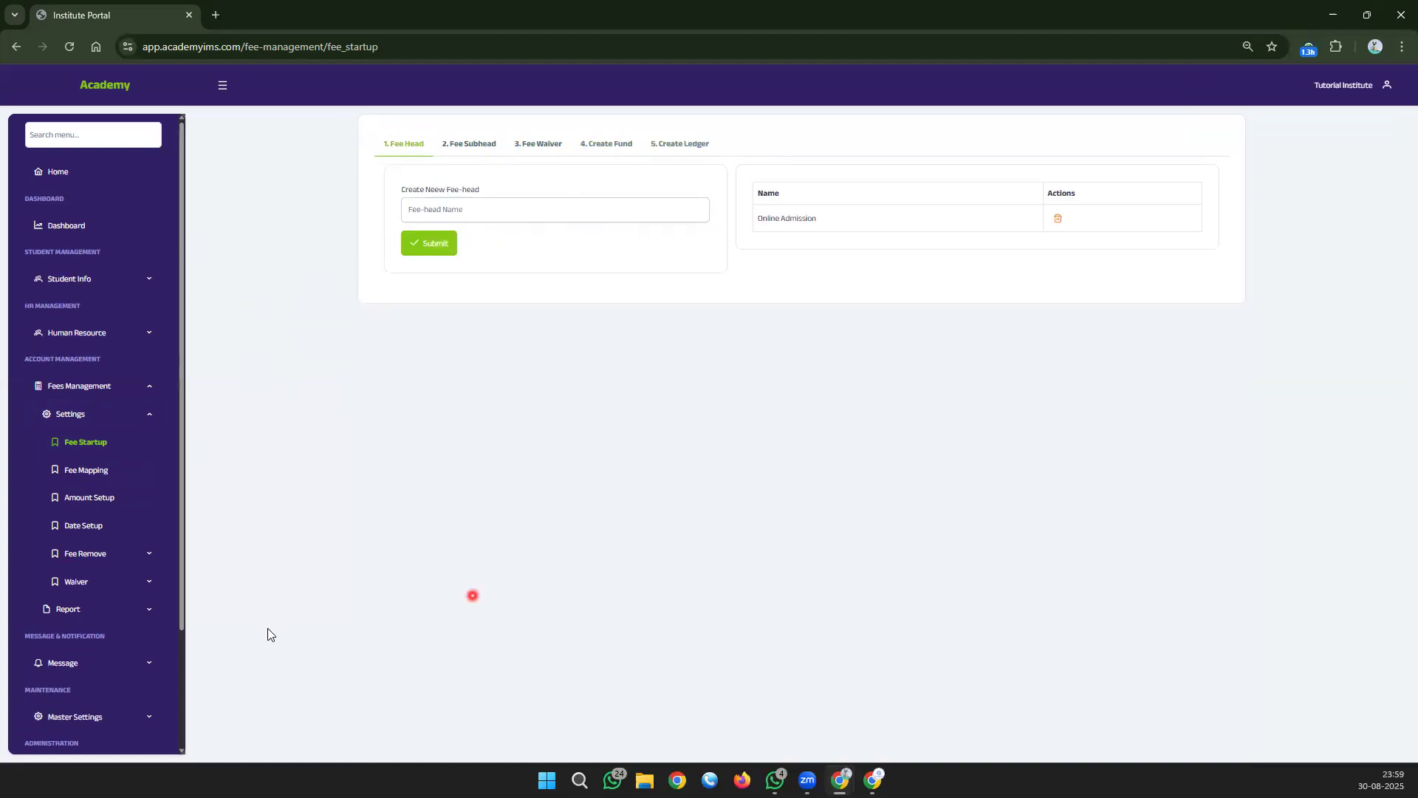